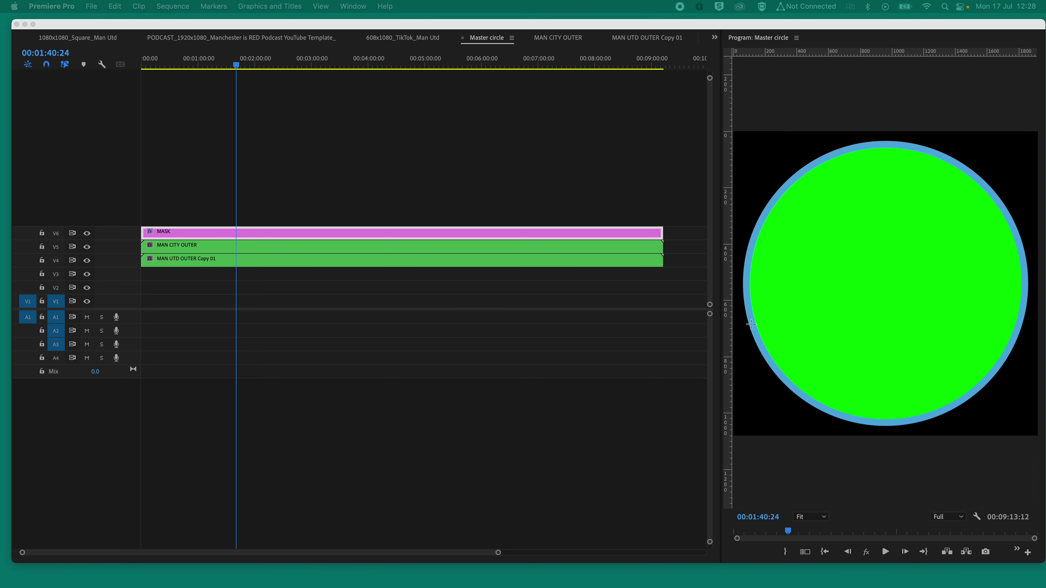
# Hide the track holding the MAN CITY OUTER clip in the Master circle sequence and select the MASK clip.
pyautogui.click(178, 249)
pyautogui.click(188, 261)
pyautogui.click(184, 249)
pyautogui.click(182, 260)
pyautogui.click(177, 247)
pyautogui.click(173, 261)
pyautogui.click(173, 249)
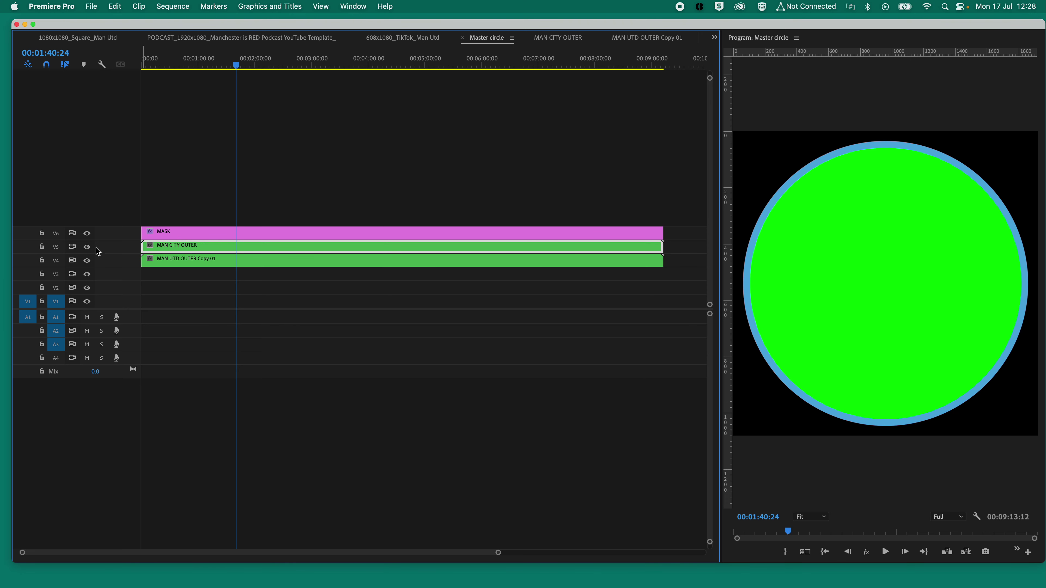
pyautogui.click(88, 247)
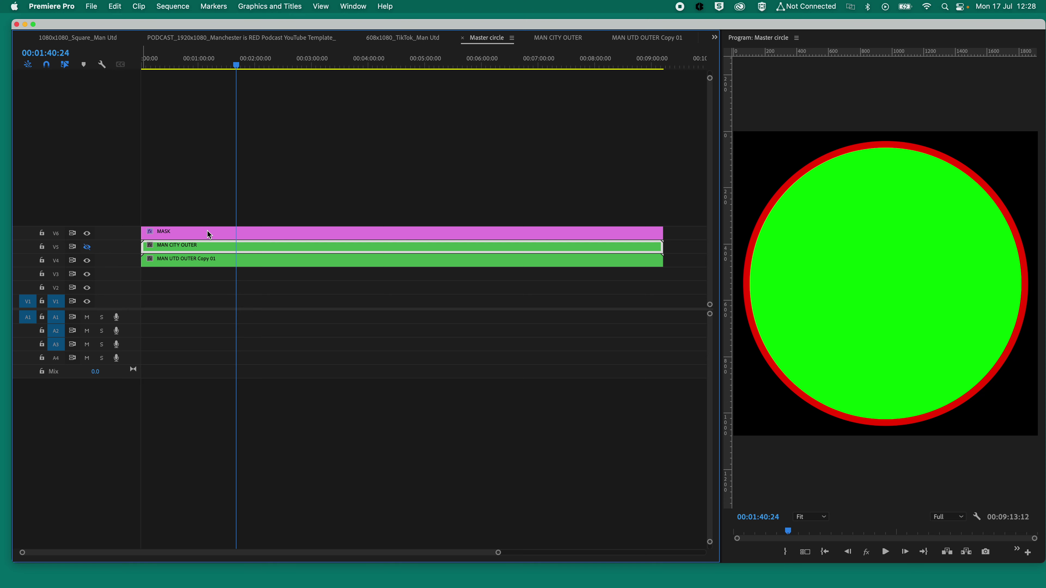
pyautogui.click(210, 217)
pyautogui.click(215, 232)
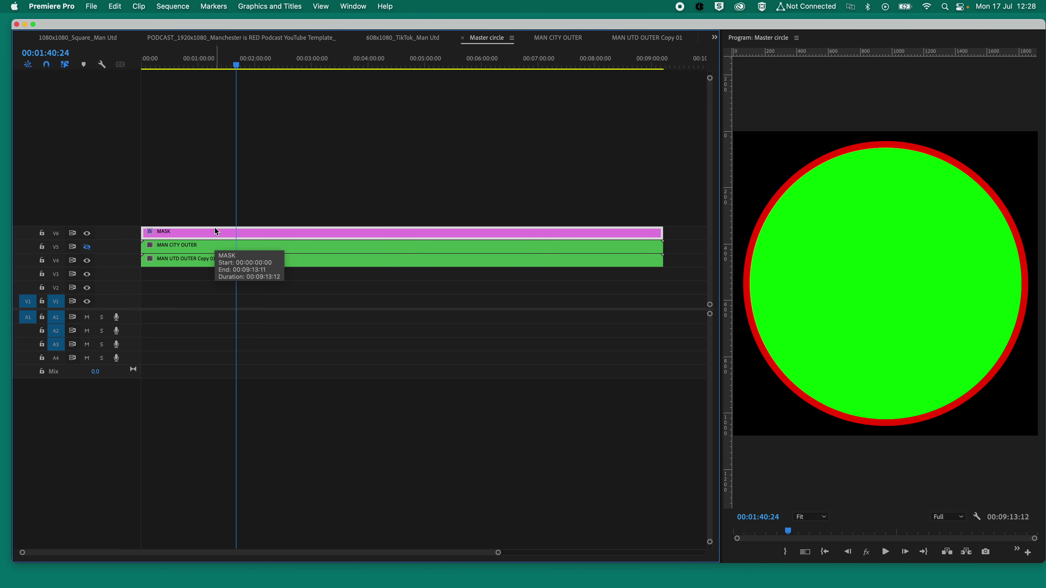
# Create a new 25 fps sequence with a square frame size of 1080 by 1080 pixels.
pyautogui.press('super+Tab')
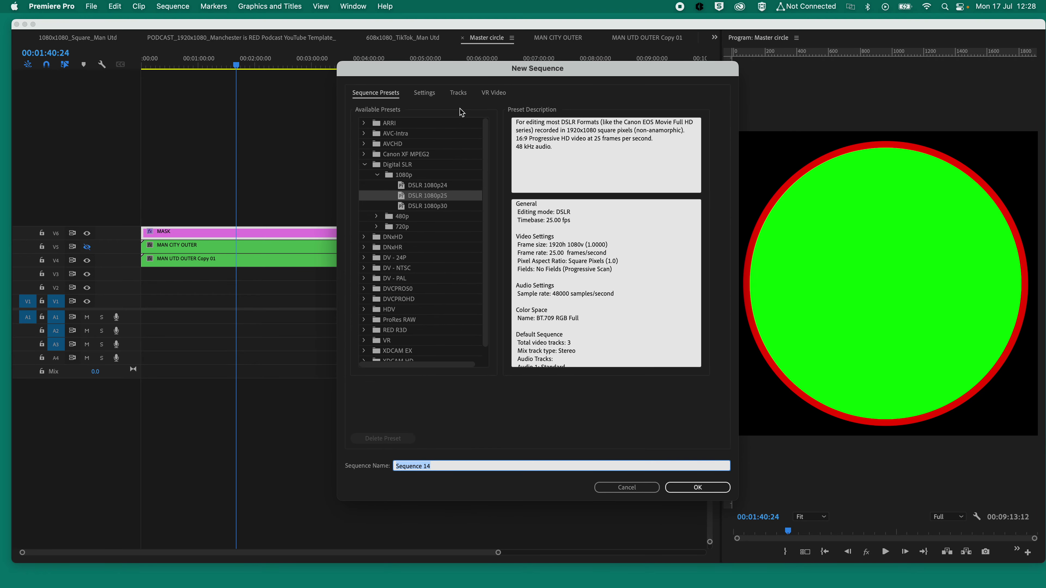
pyautogui.click(425, 95)
pyautogui.click(458, 155)
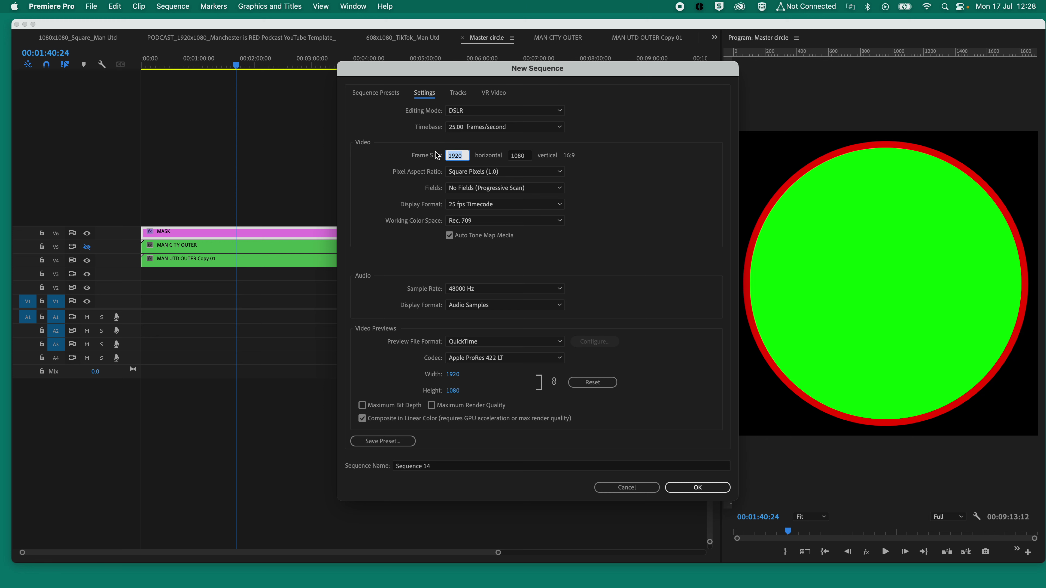
pyautogui.write('10')
pyautogui.click(677, 487)
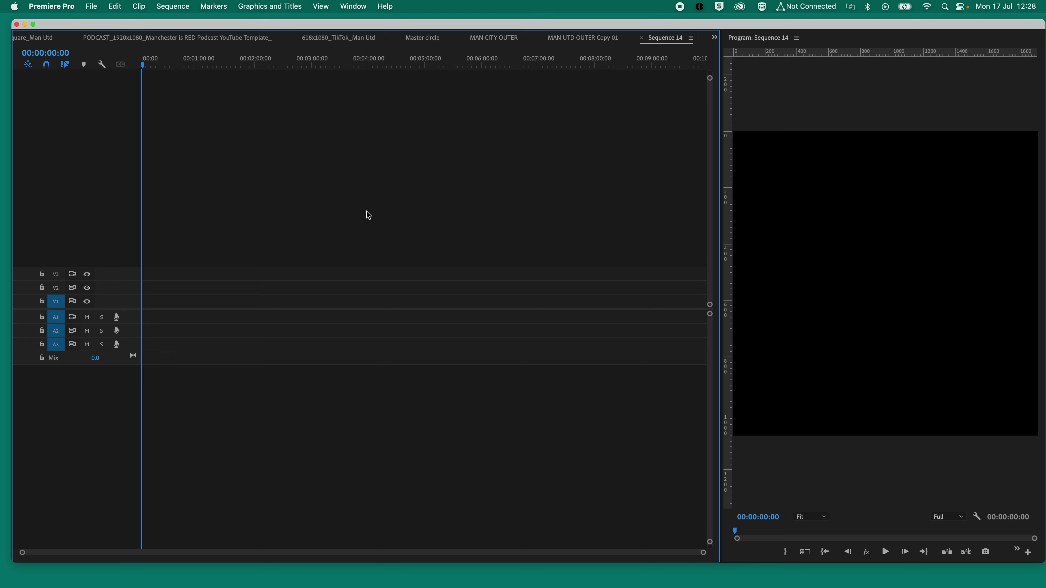
# Try adding an ellipse graphic layer to the new sequence and stretching its clip, and delete it.
pyautogui.click(287, 12)
pyautogui.moveTo(364, 55)
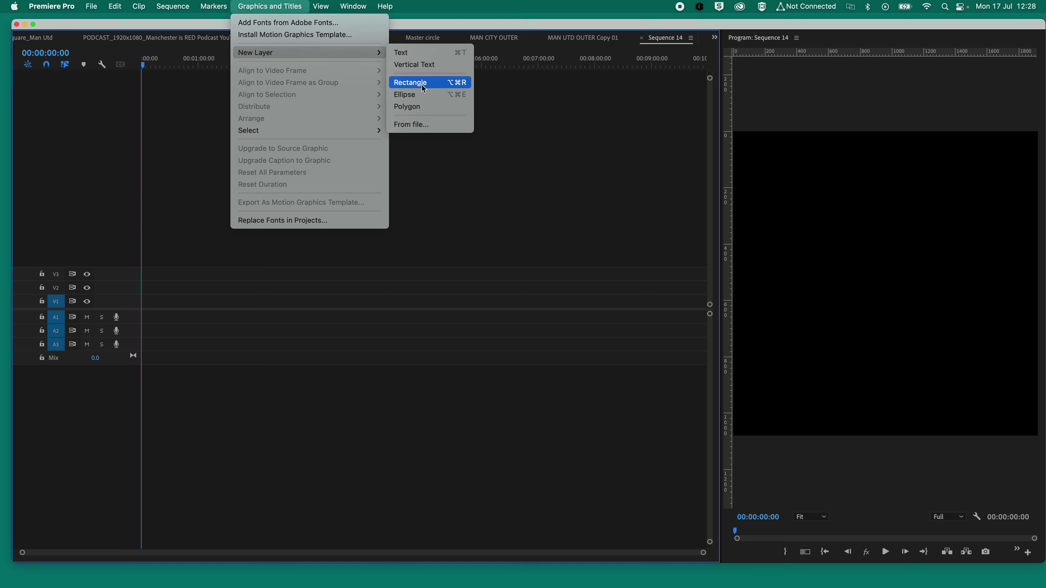
pyautogui.click(412, 98)
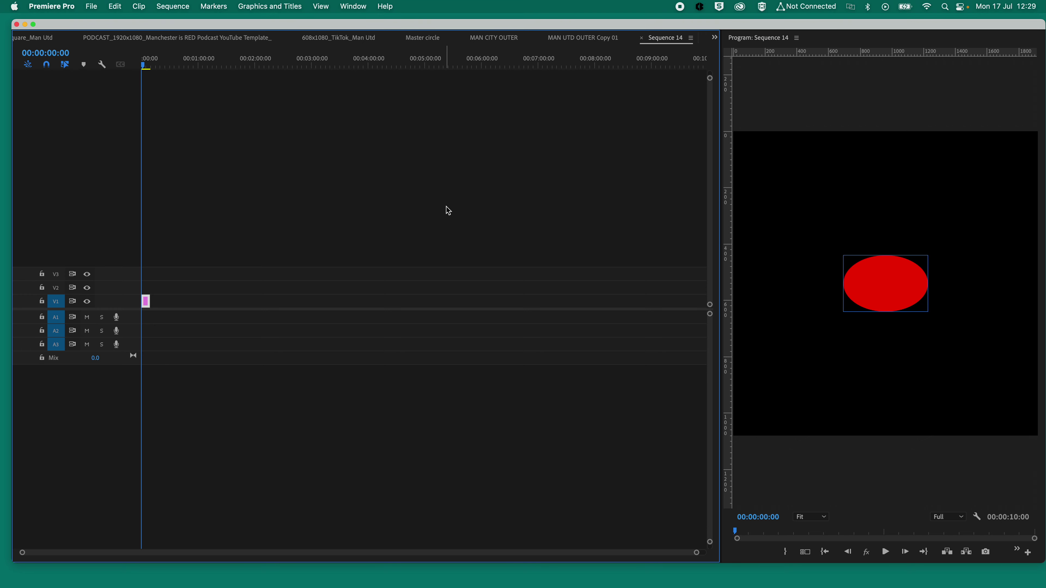
pyautogui.moveTo(151, 301); pyautogui.dragTo(457, 299)
pyautogui.press('Delete')
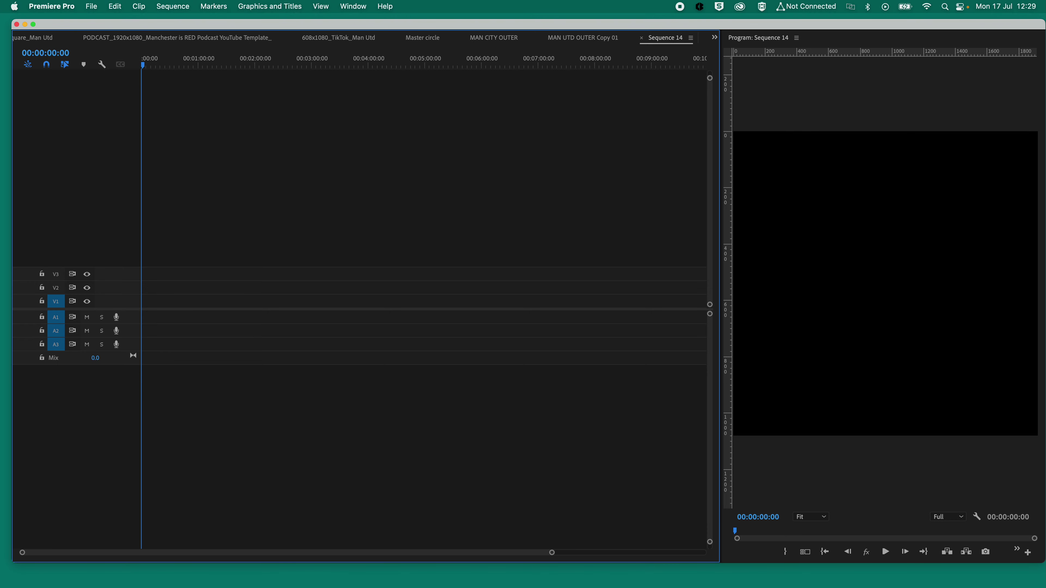
# Uncover the main project window behind the timeline and choose the Ellipse tool.
pyautogui.moveTo(670, 33); pyautogui.dragTo(711, 30)
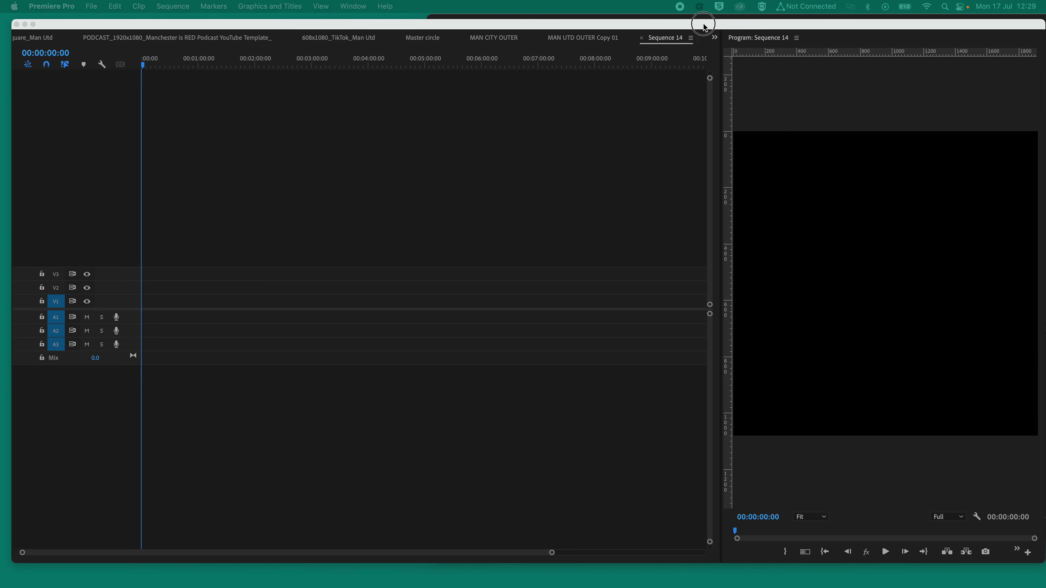
pyautogui.moveTo(488, 34); pyautogui.dragTo(731, 19)
pyautogui.click(744, 24)
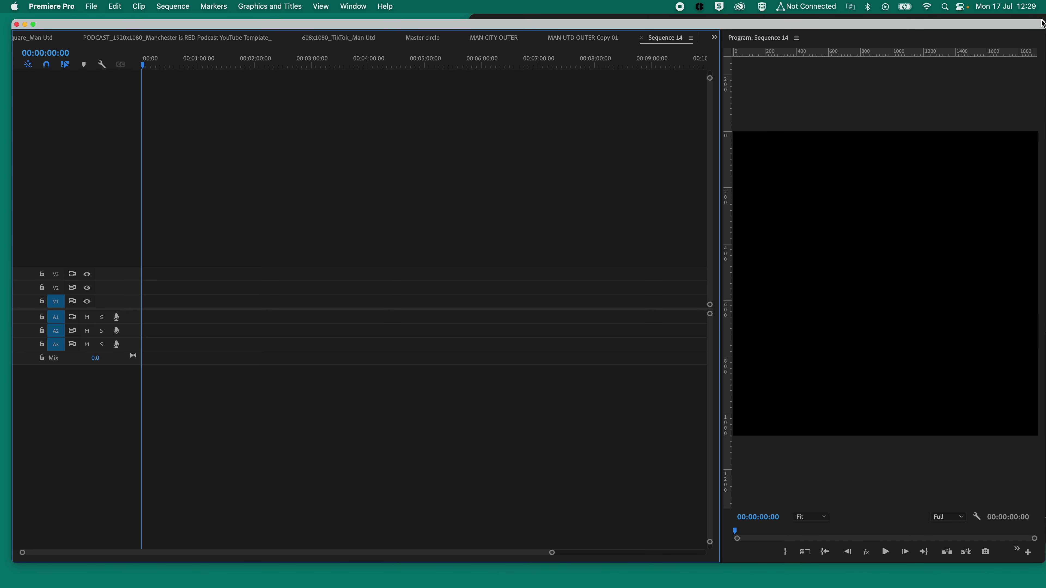
pyautogui.moveTo(1041, 21); pyautogui.dragTo(305, 15)
pyautogui.moveTo(688, 16); pyautogui.dragTo(525, 16)
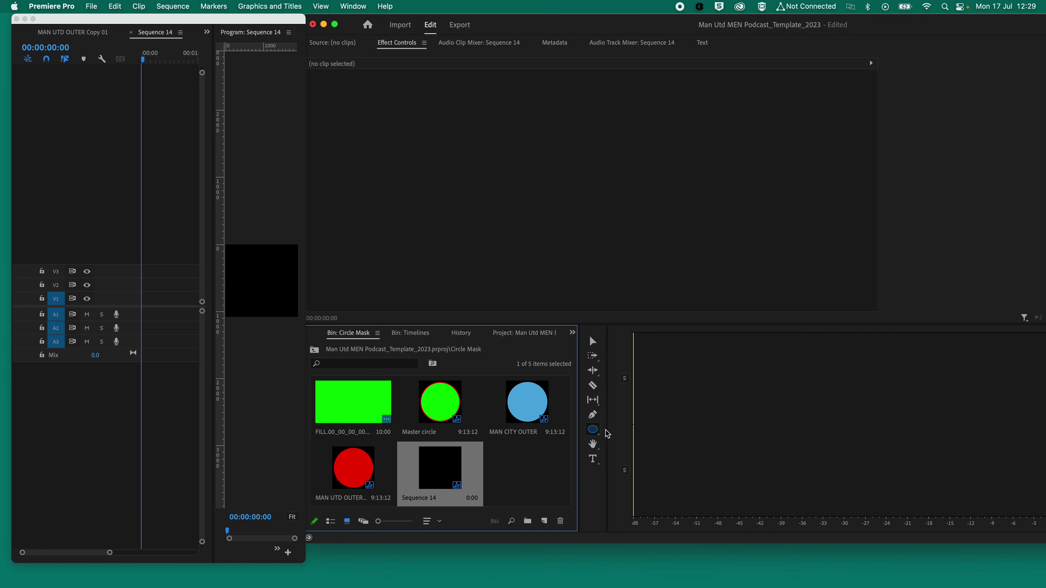
pyautogui.click(591, 432)
pyautogui.moveTo(592, 433); pyautogui.dragTo(644, 441)
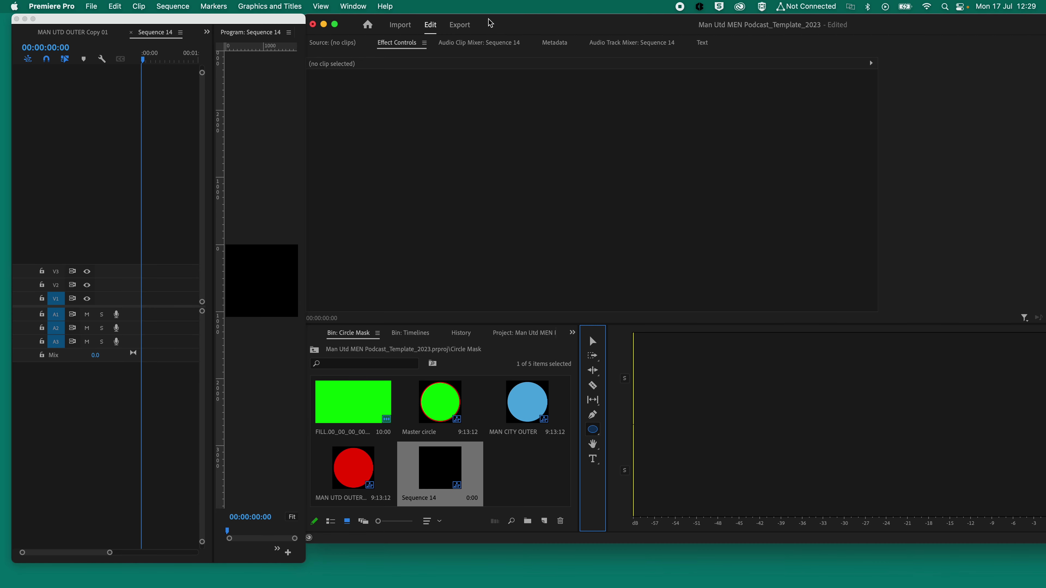
# Restore the wide timeline and program view and draw a circle about 933 px across in the frame.
pyautogui.moveTo(489, 21); pyautogui.dragTo(1045, 21)
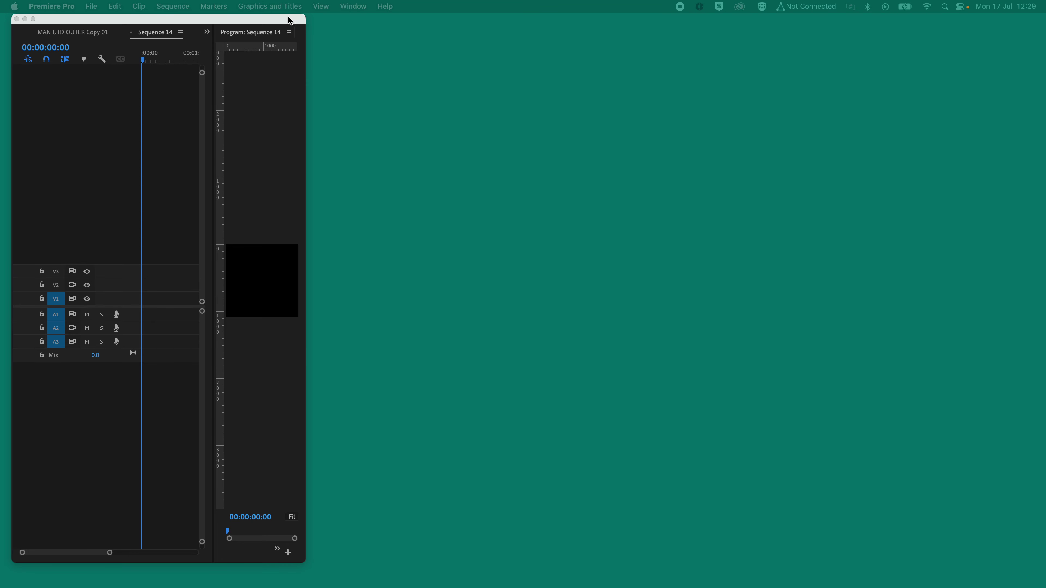
pyautogui.click(295, 18)
pyautogui.moveTo(305, 17); pyautogui.dragTo(1045, 16)
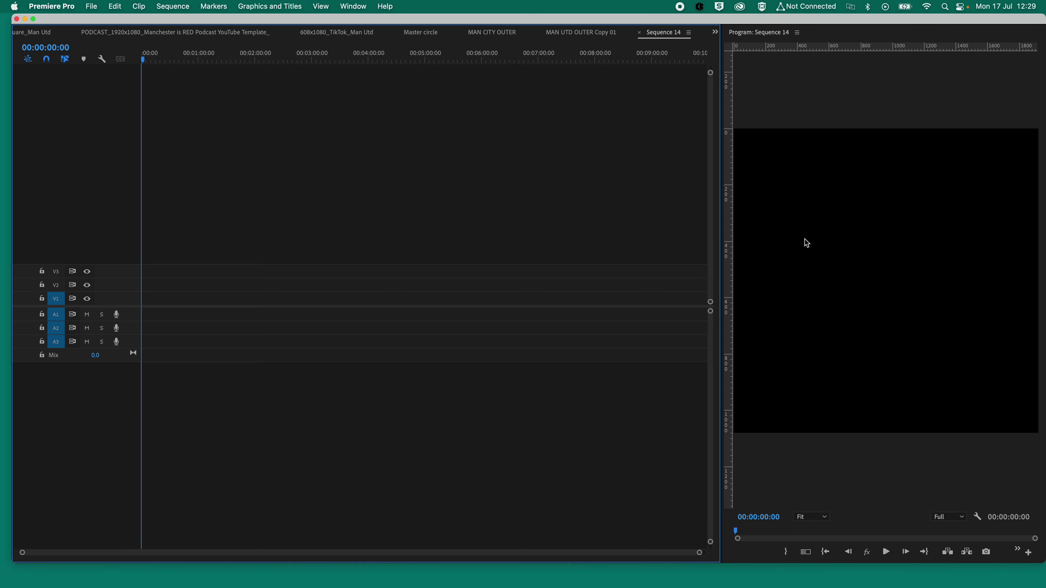
pyautogui.click(764, 162)
pyautogui.moveTo(764, 164); pyautogui.dragTo(1025, 329)
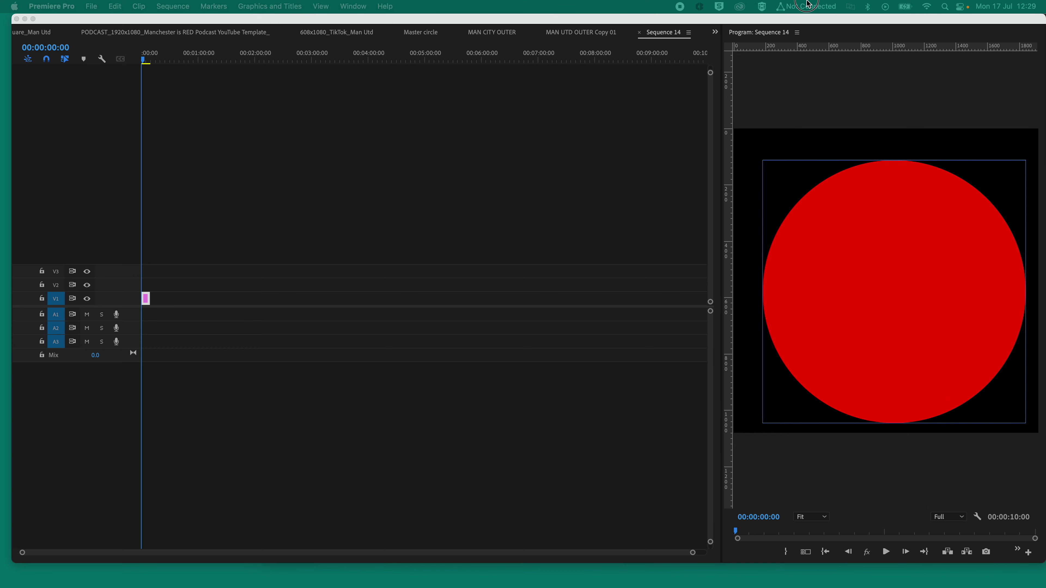
# Center the circle shape horizontally and vertically in the video frame.
pyautogui.moveTo(652, 23); pyautogui.dragTo(408, 7)
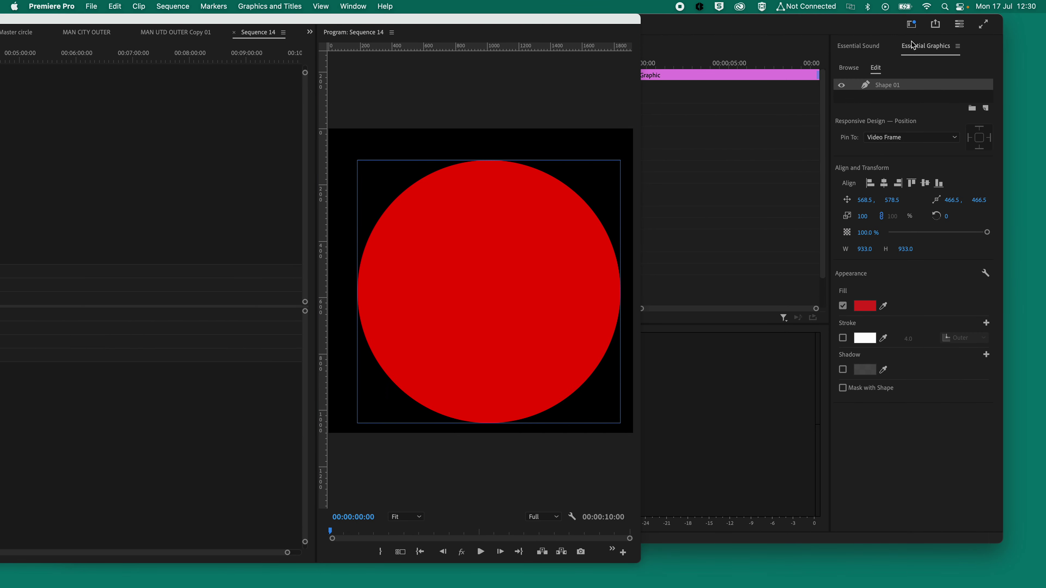
pyautogui.click(882, 88)
pyautogui.click(883, 183)
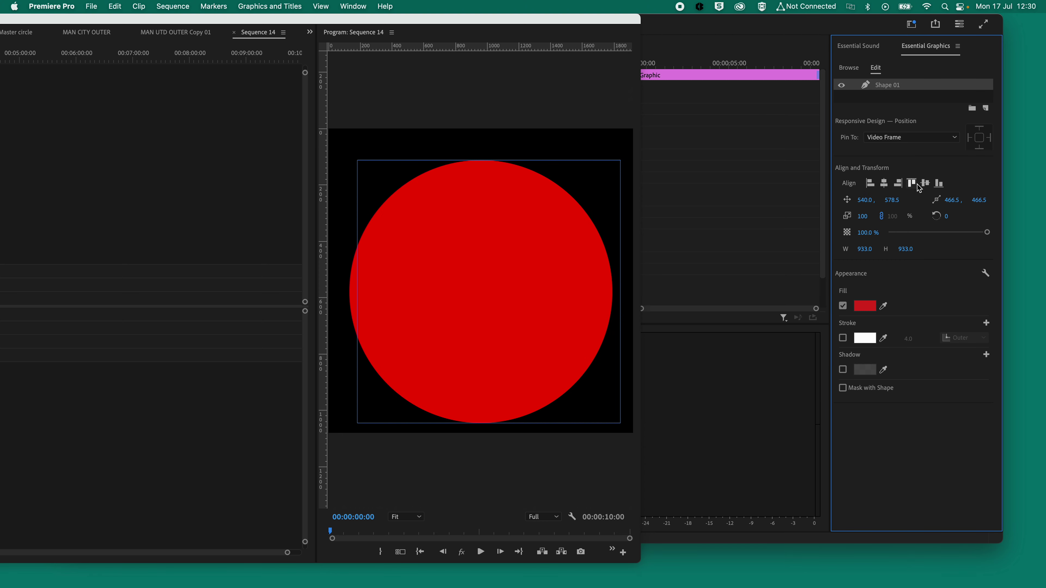
pyautogui.click(925, 183)
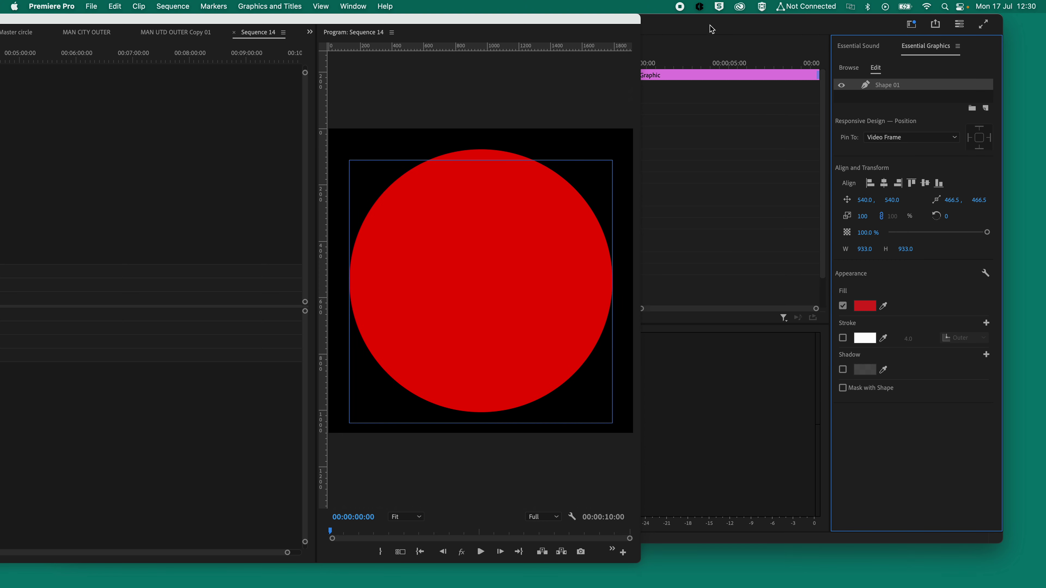
# Deselect the circle and resize the floating window to show the full timeline beside the program monitor.
pyautogui.moveTo(691, 27); pyautogui.dragTo(1045, 83)
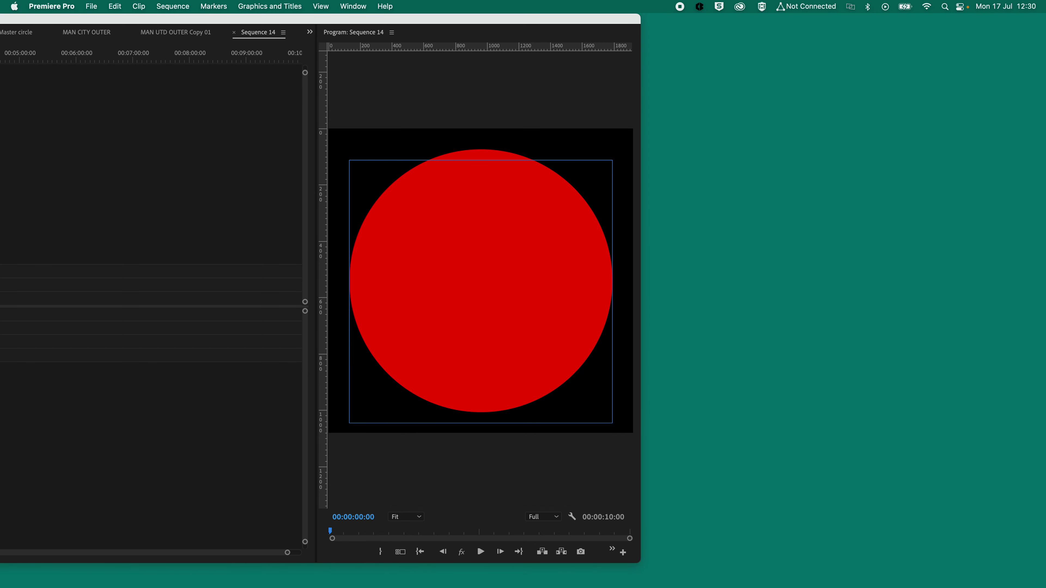
pyautogui.click(627, 17)
pyautogui.moveTo(637, 19); pyautogui.dragTo(1041, 15)
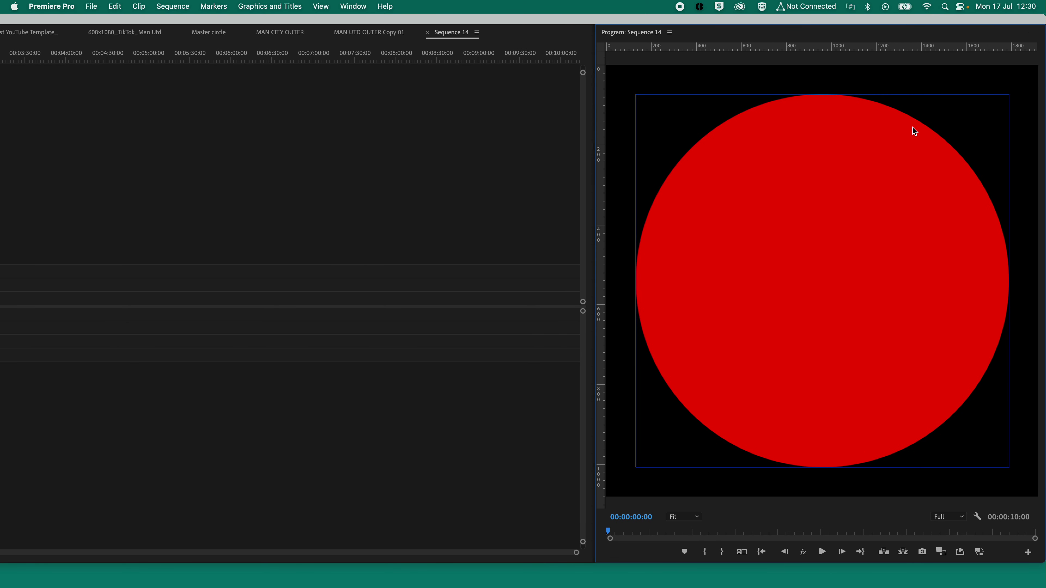
pyautogui.click(394, 188)
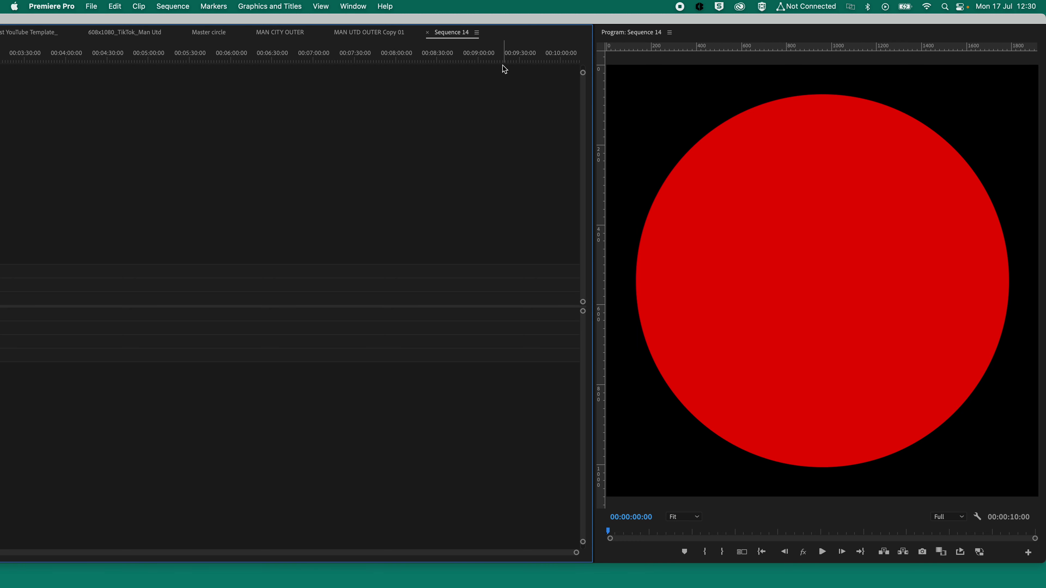
pyautogui.moveTo(343, 18); pyautogui.dragTo(623, 19)
pyautogui.moveTo(83, 18); pyautogui.dragTo(233, 19)
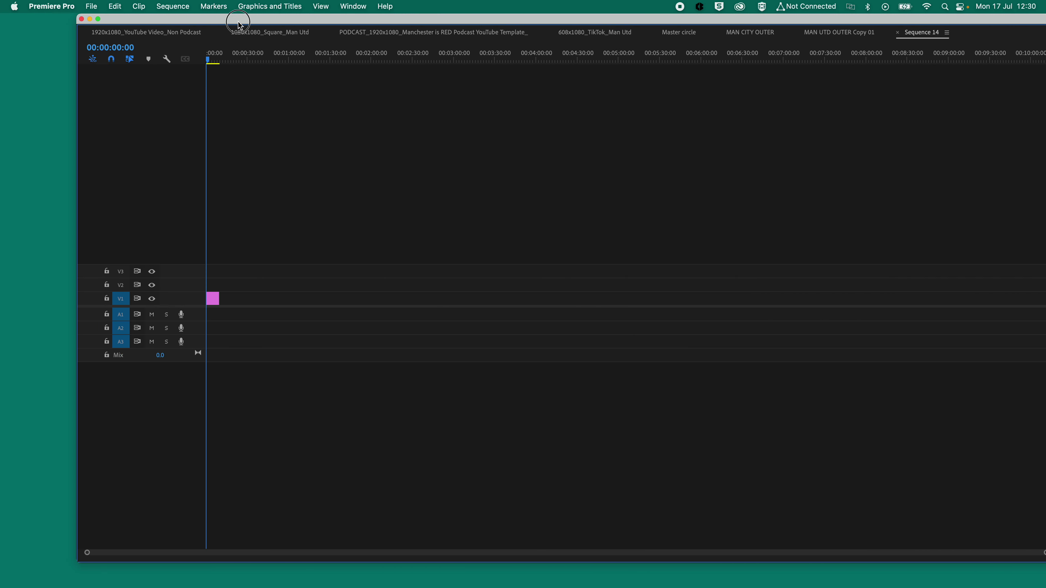
pyautogui.moveTo(77, 19); pyautogui.dragTo(687, 28)
pyautogui.doubleClick(749, 21)
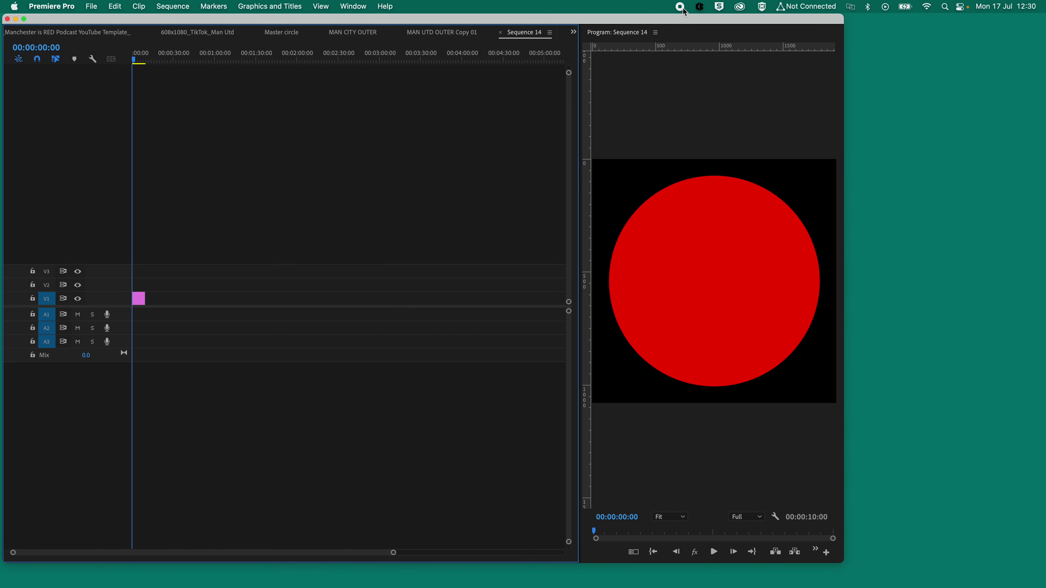
pyautogui.doubleClick(846, 16)
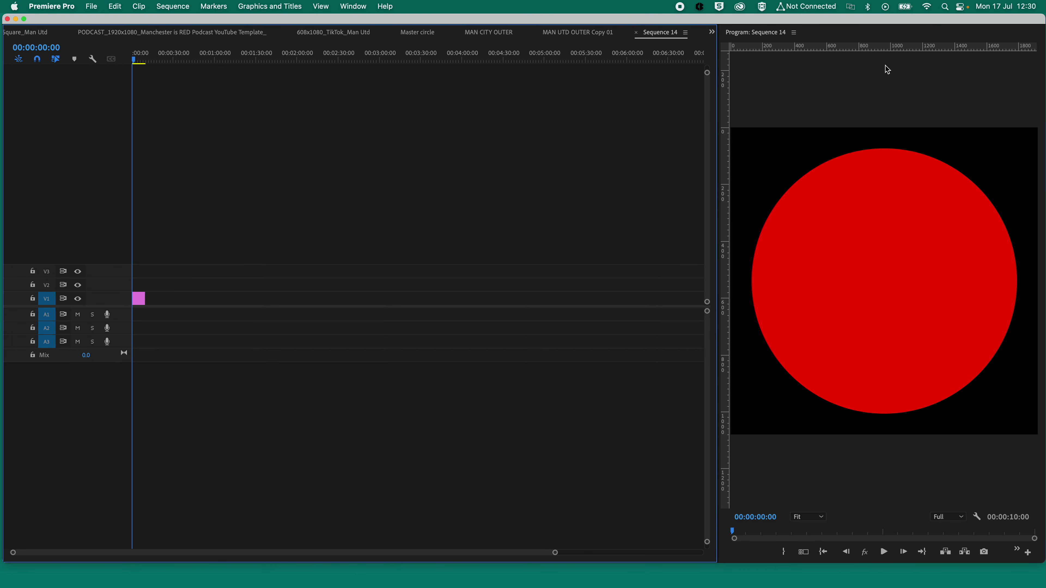
# Extend the circle graphic clip to about 00:04:42 and move it up to track V4.
pyautogui.moveTo(144, 299); pyautogui.dragTo(517, 305)
pyautogui.click(500, 57)
pyautogui.moveTo(316, 291); pyautogui.dragTo(314, 260)
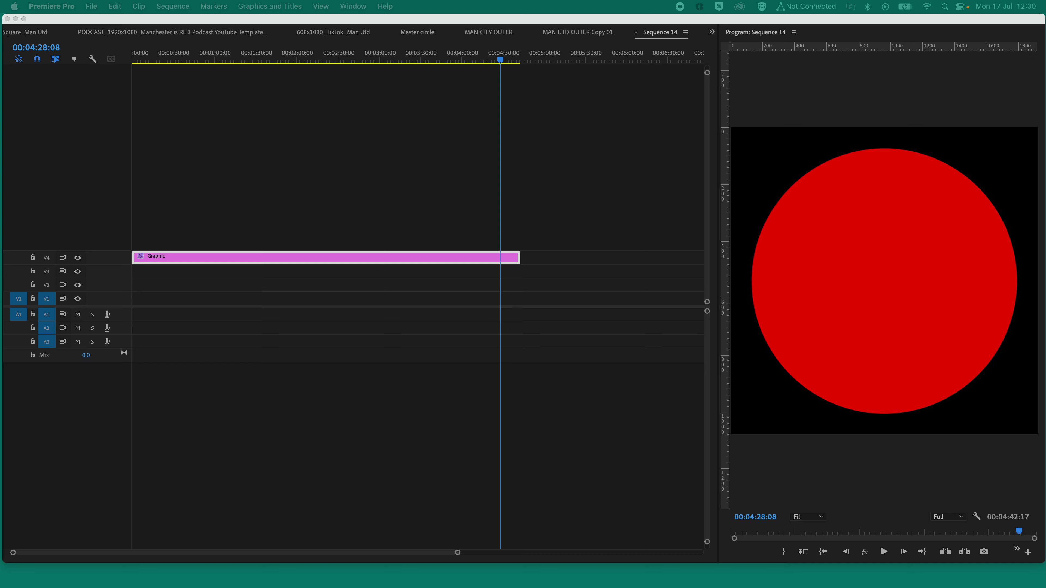
# Place rich reviews oslo.MOV at the start of track V1 and extend the circle graphic to the video's end.
pyautogui.moveTo(1045, 346); pyautogui.dragTo(121, 307)
pyautogui.click(263, 53)
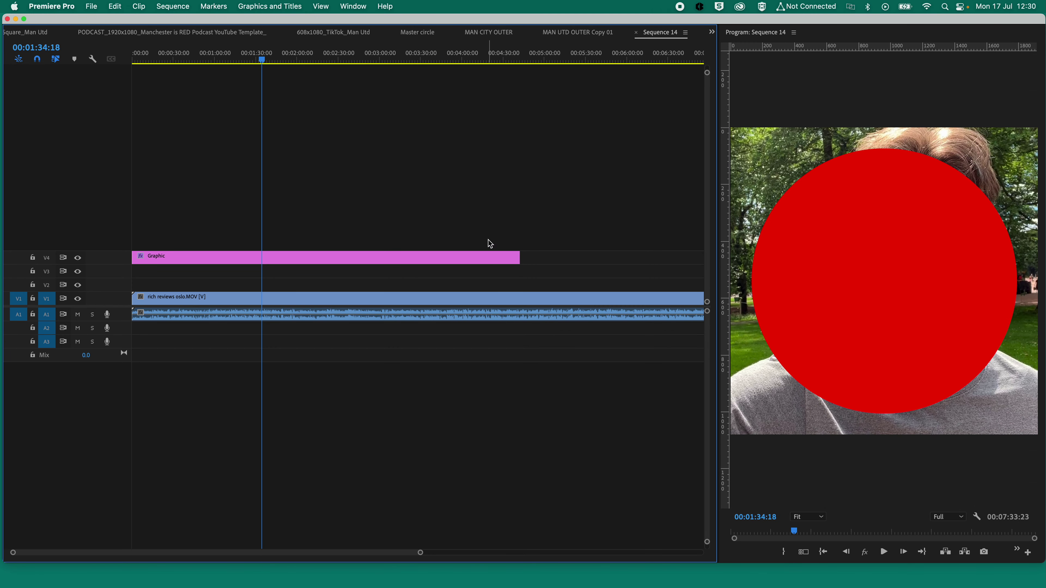
pyautogui.press('-')
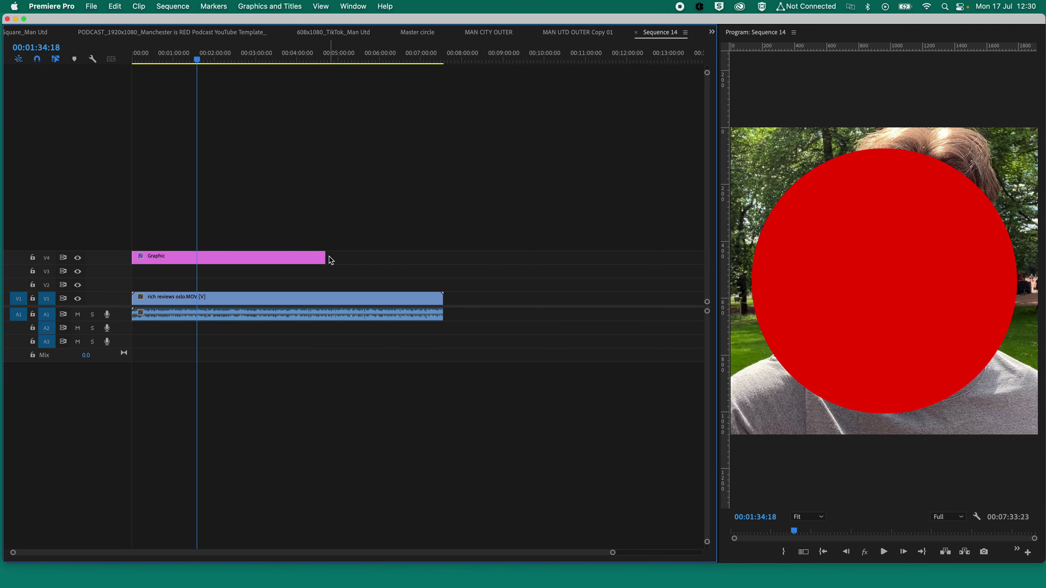
pyautogui.moveTo(326, 258); pyautogui.dragTo(444, 262)
pyautogui.click(304, 299)
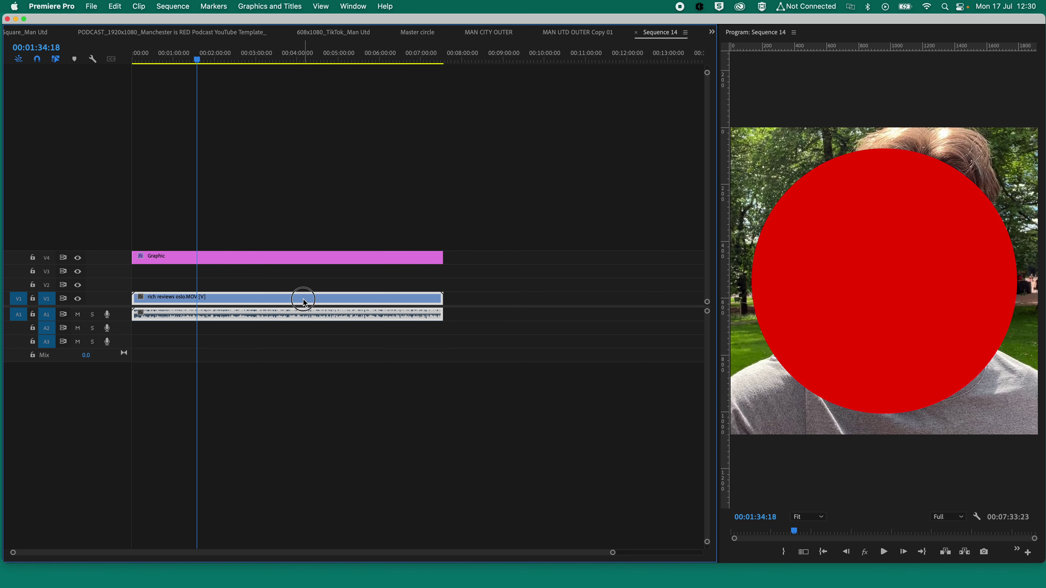
pyautogui.click(301, 255)
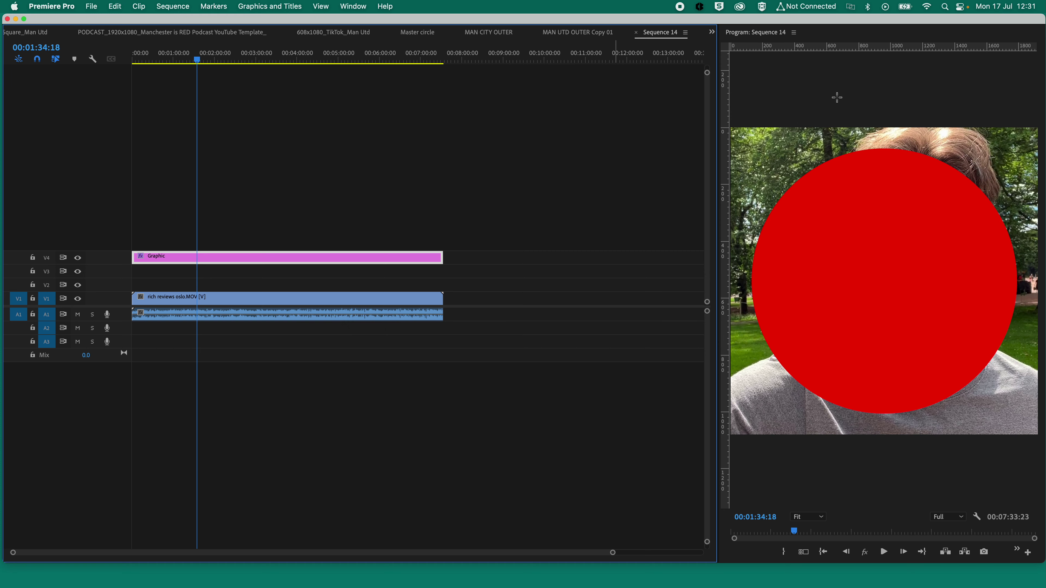
# Select the rich reviews oslo.MOV clip on V1 and move the timeline window aside to expose its effect controls.
pyautogui.doubleClick(1041, 19)
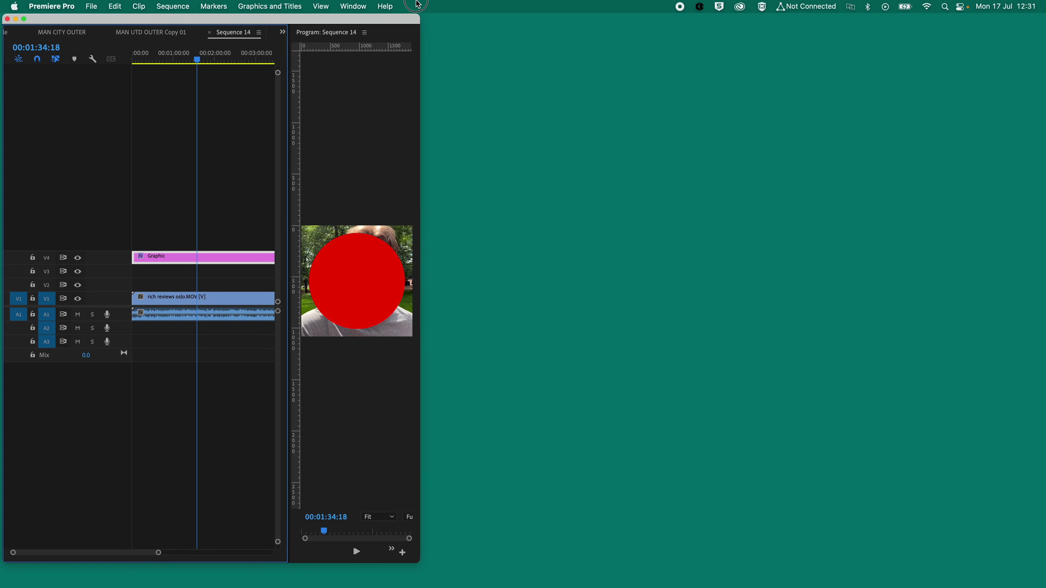
pyautogui.moveTo(1044, 19); pyautogui.dragTo(341, 11)
pyautogui.click(234, 194)
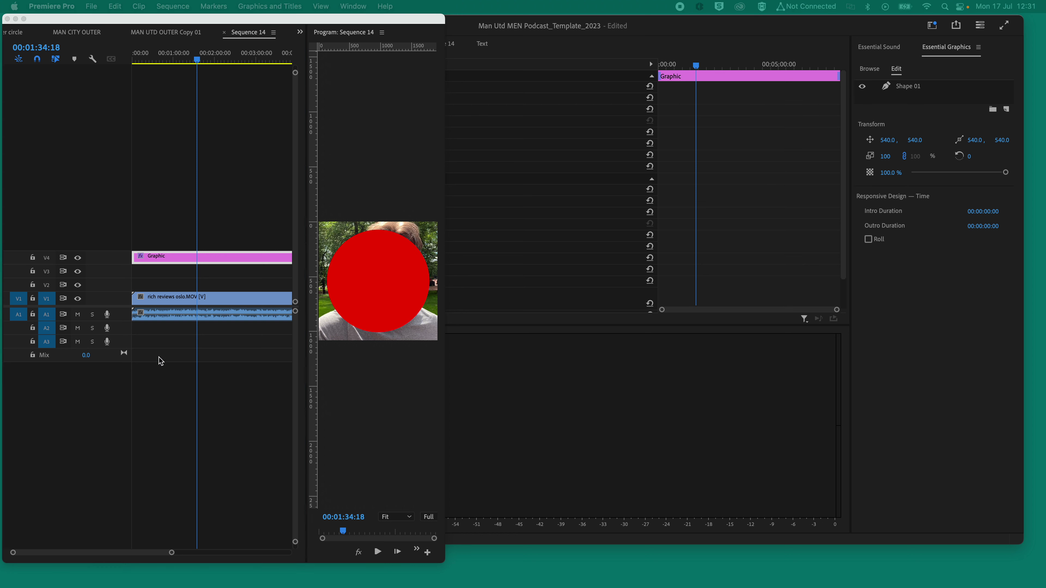
pyautogui.click(228, 367)
pyautogui.click(226, 300)
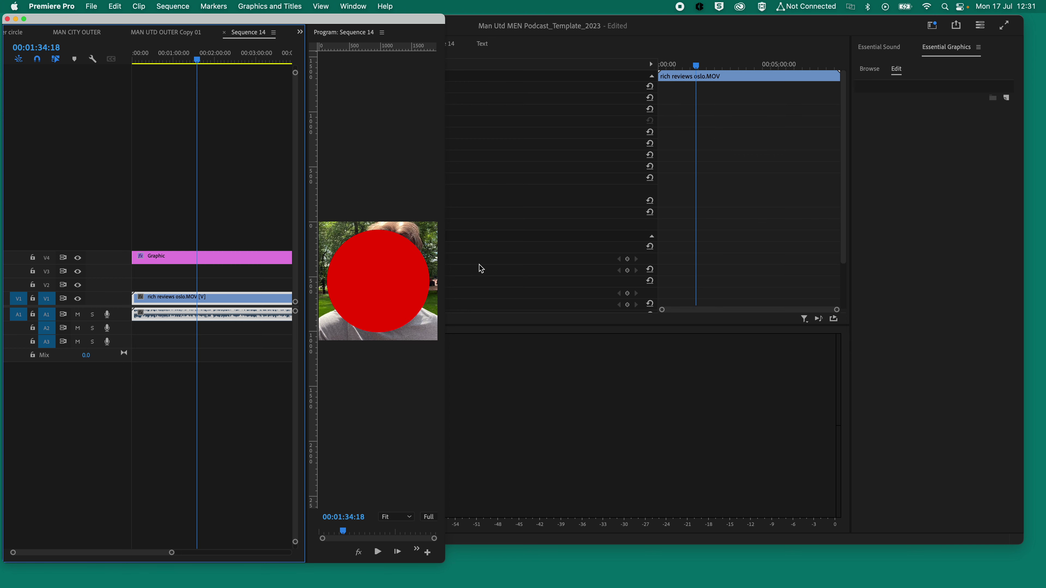
pyautogui.click(596, 334)
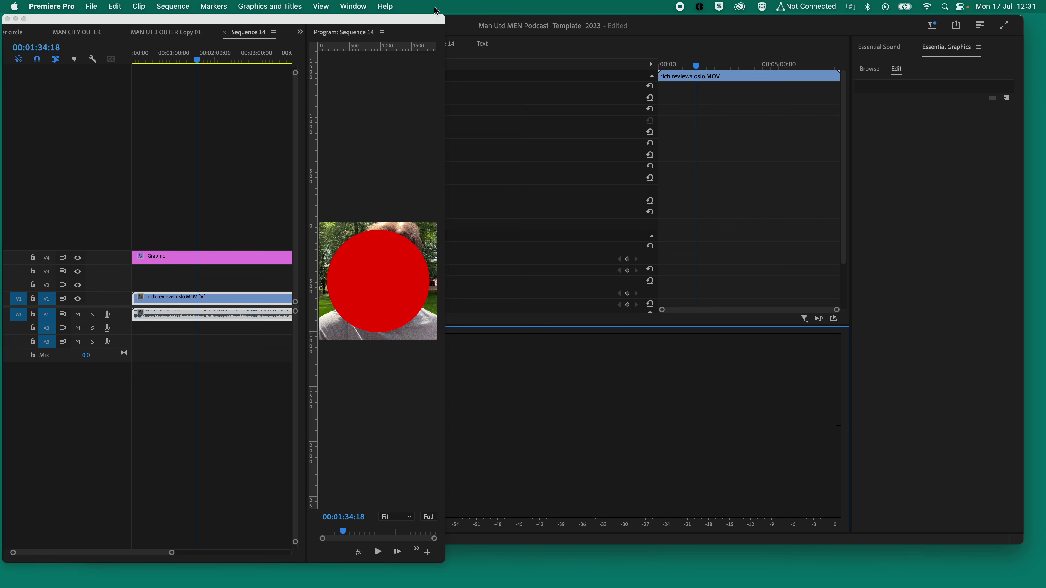
pyautogui.moveTo(438, 19); pyautogui.dragTo(398, 502)
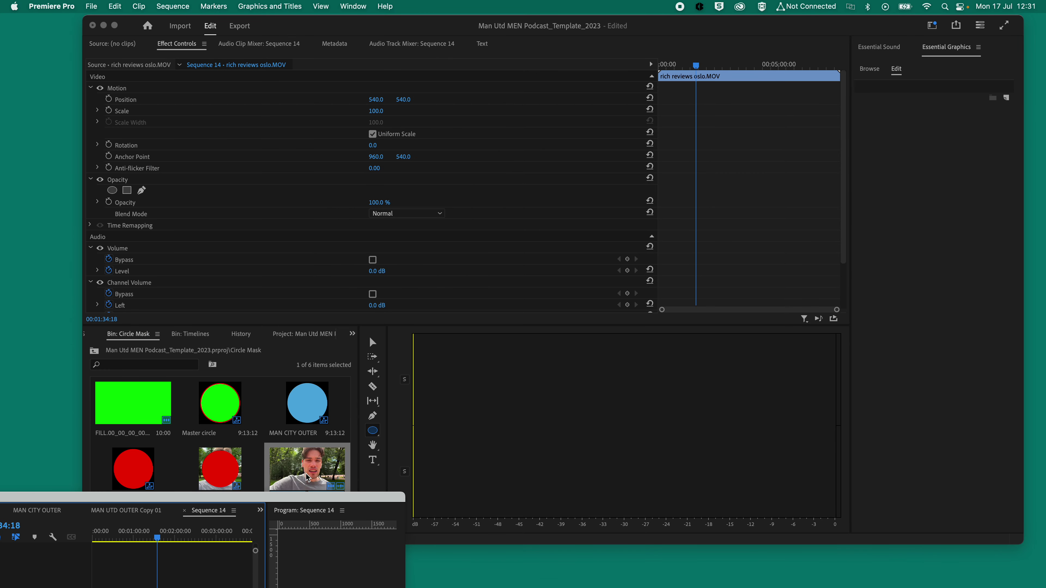
# Select the circle graphic on V4 and add rich reviews oslo.MOV to its layers beneath Shape 01.
pyautogui.click(372, 430)
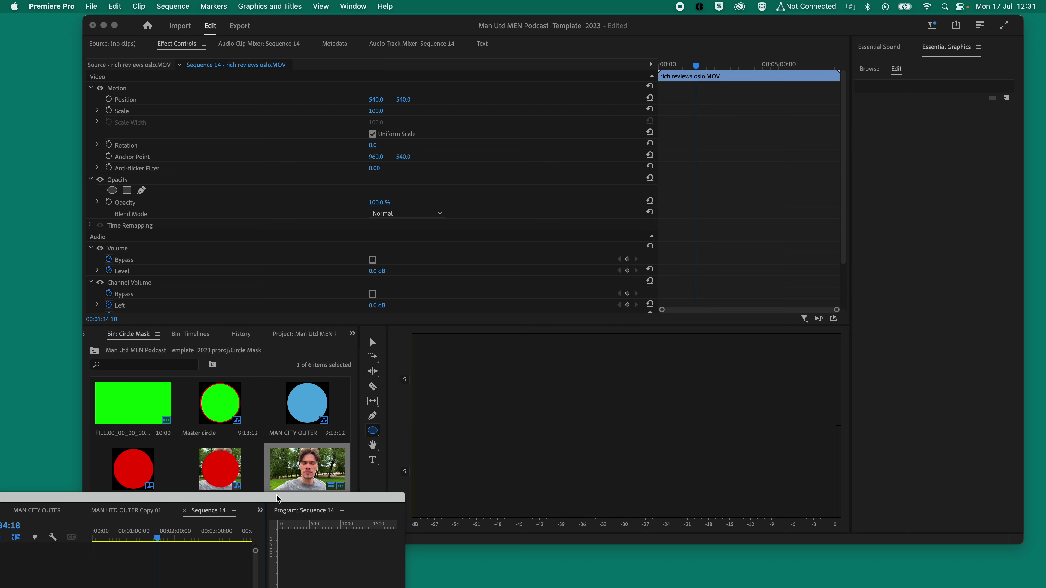
pyautogui.moveTo(278, 497); pyautogui.dragTo(507, 19)
pyautogui.click(422, 258)
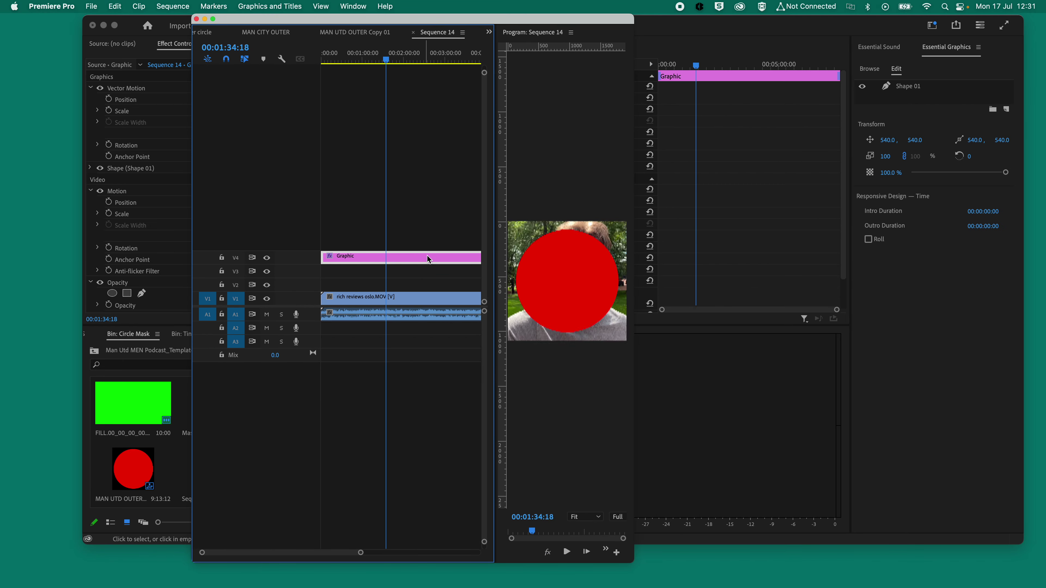
pyautogui.moveTo(577, 20); pyautogui.dragTo(201, 363)
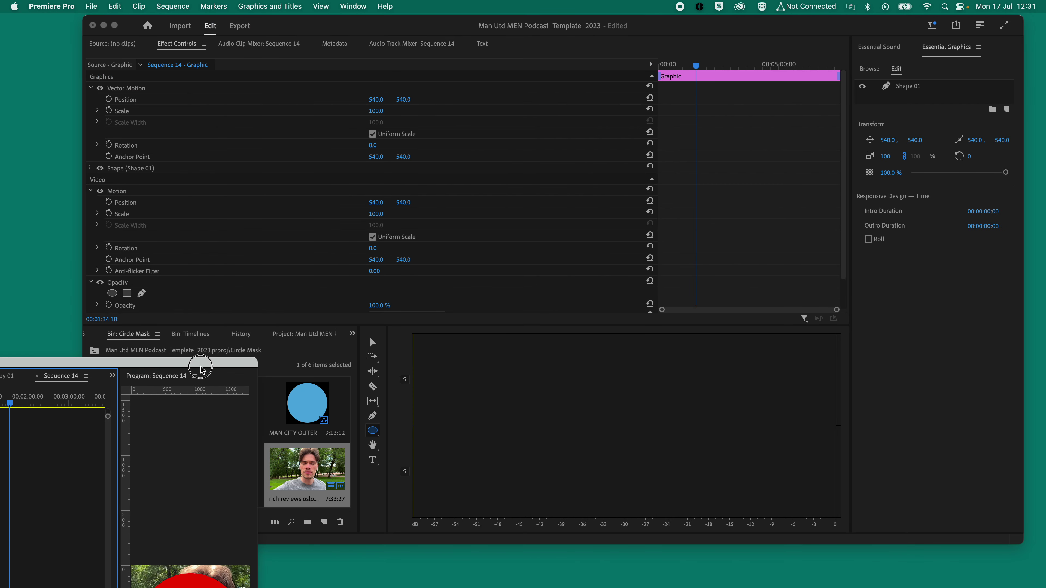
pyautogui.click(314, 464)
pyautogui.moveTo(946, 51); pyautogui.dragTo(945, 94)
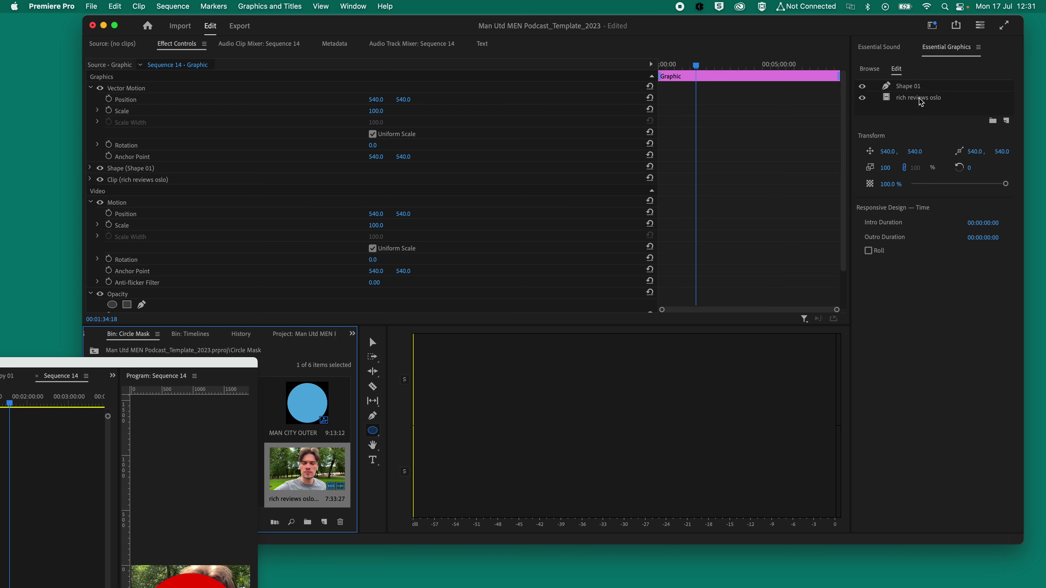
# Enable Mask with Shape on the Shape 01 layer and turn off the V1 track output.
pyautogui.moveTo(206, 358); pyautogui.dragTo(389, 15)
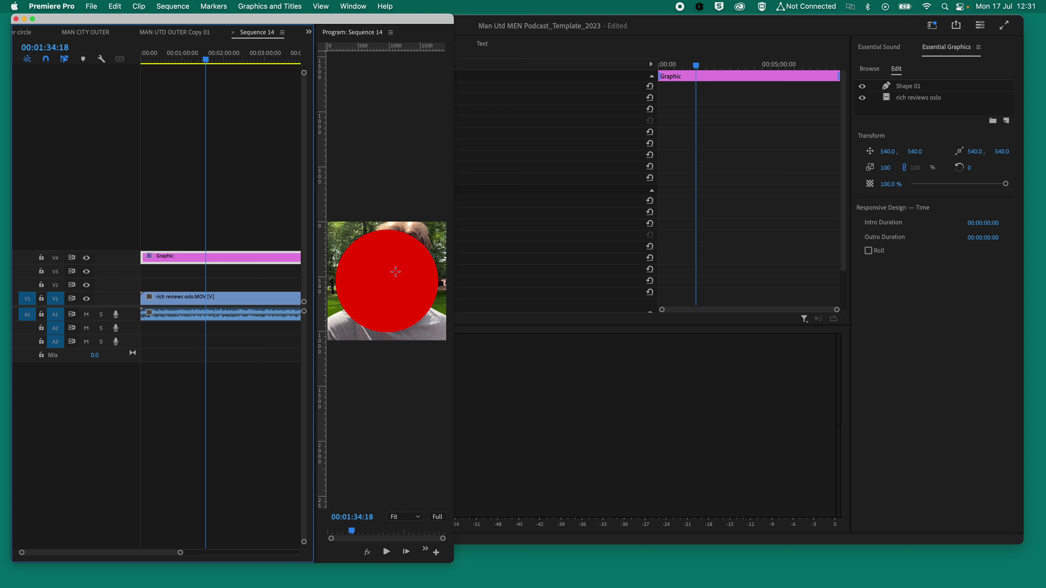
pyautogui.click(904, 109)
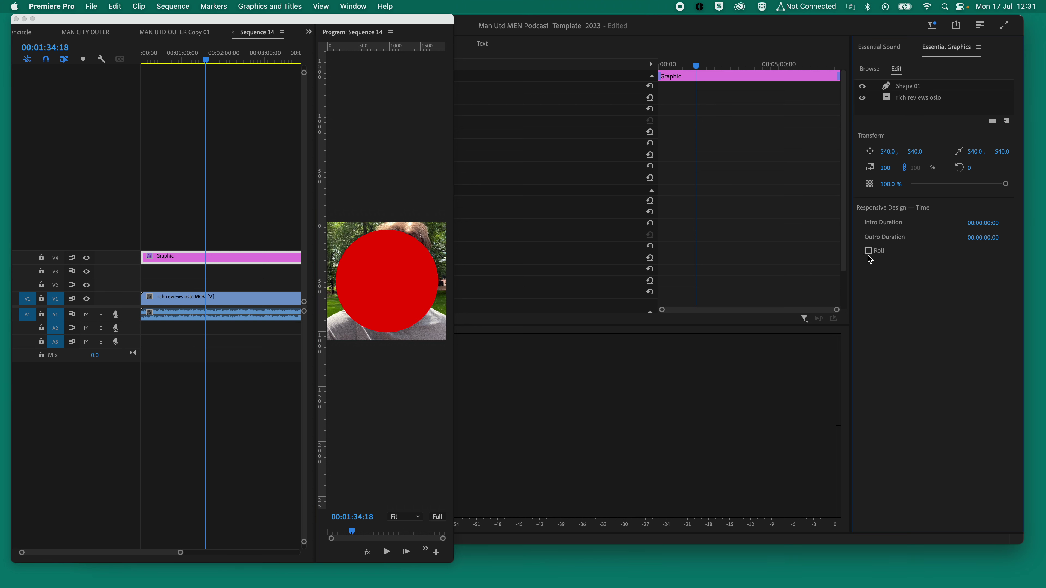
pyautogui.click(908, 86)
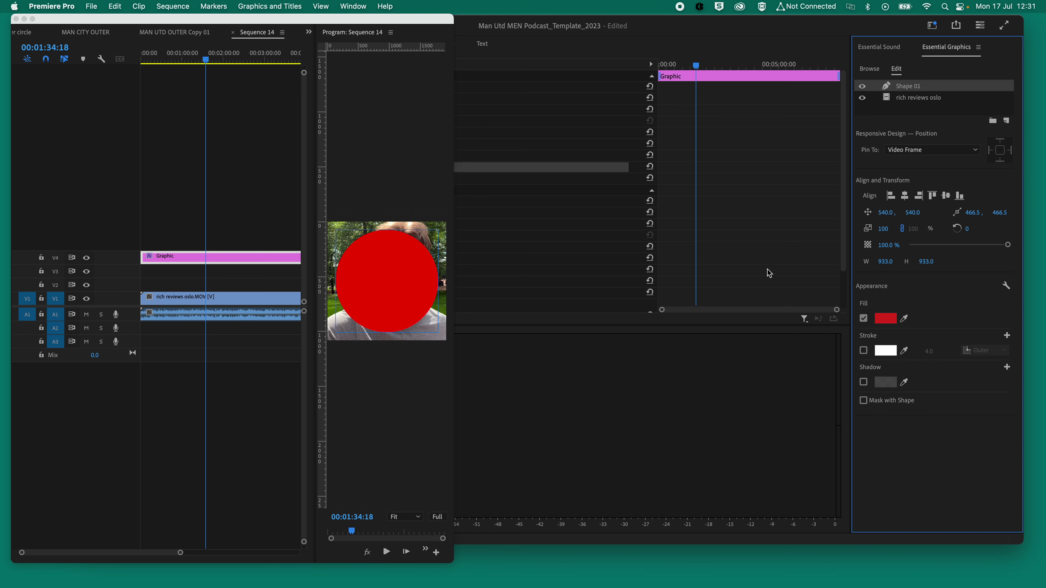
pyautogui.click(863, 401)
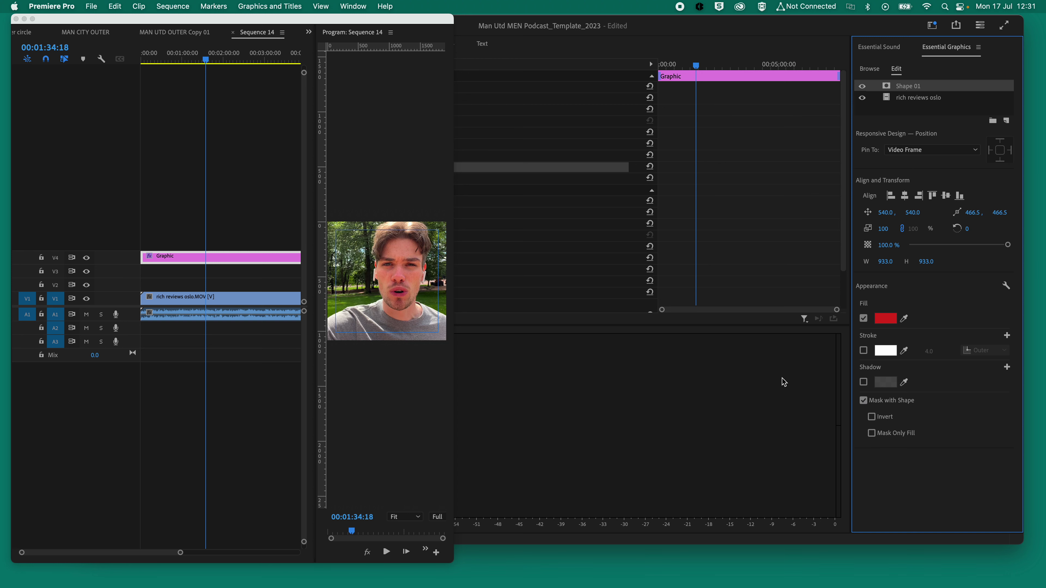
pyautogui.click(86, 299)
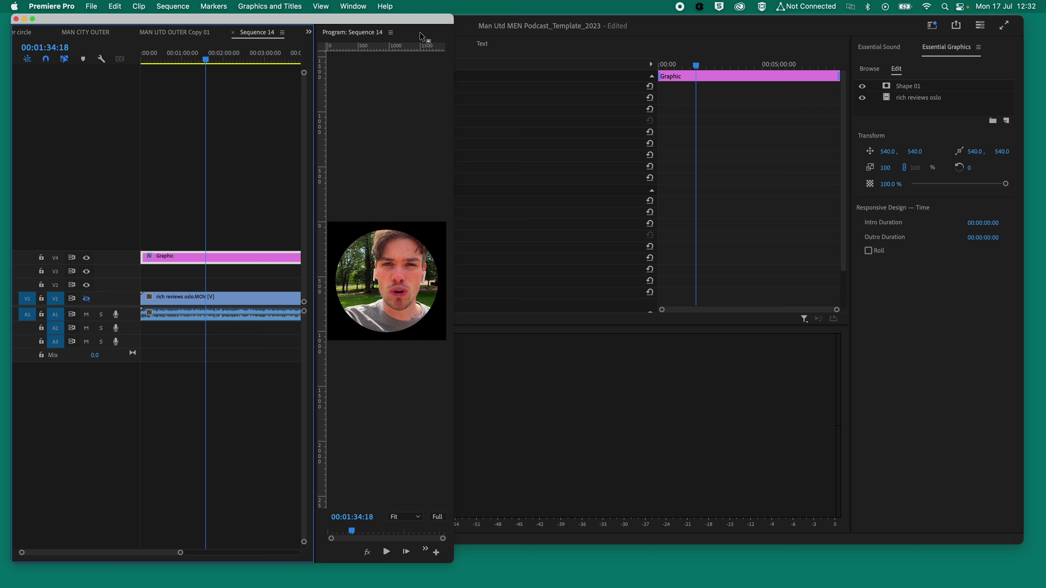
# Load rich reviews oslo.MOV in the source monitor and add its video only as another layer in the circle graphic.
pyautogui.click(469, 24)
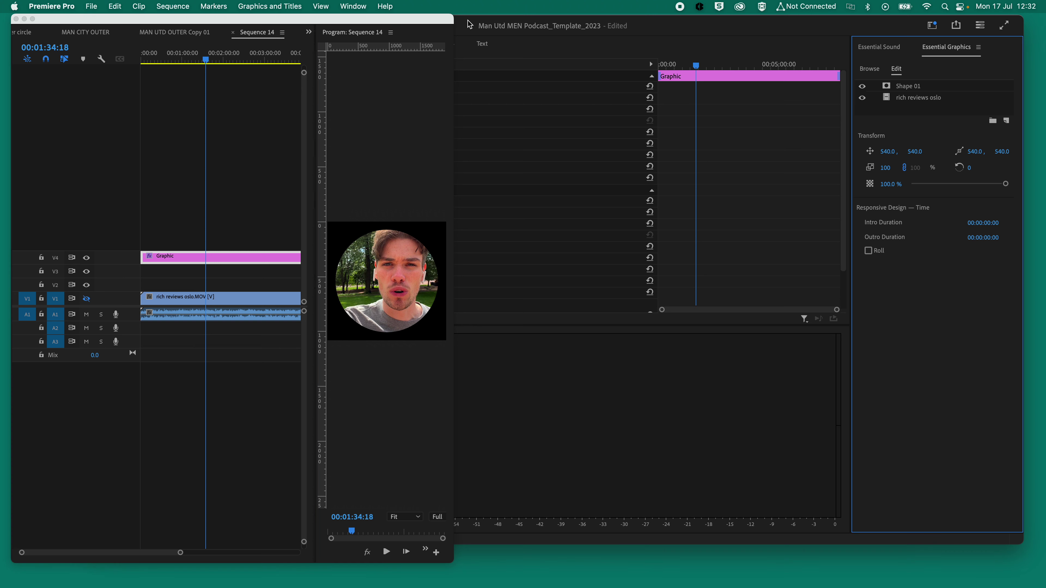
pyautogui.moveTo(393, 20); pyautogui.dragTo(147, 515)
pyautogui.doubleClick(282, 488)
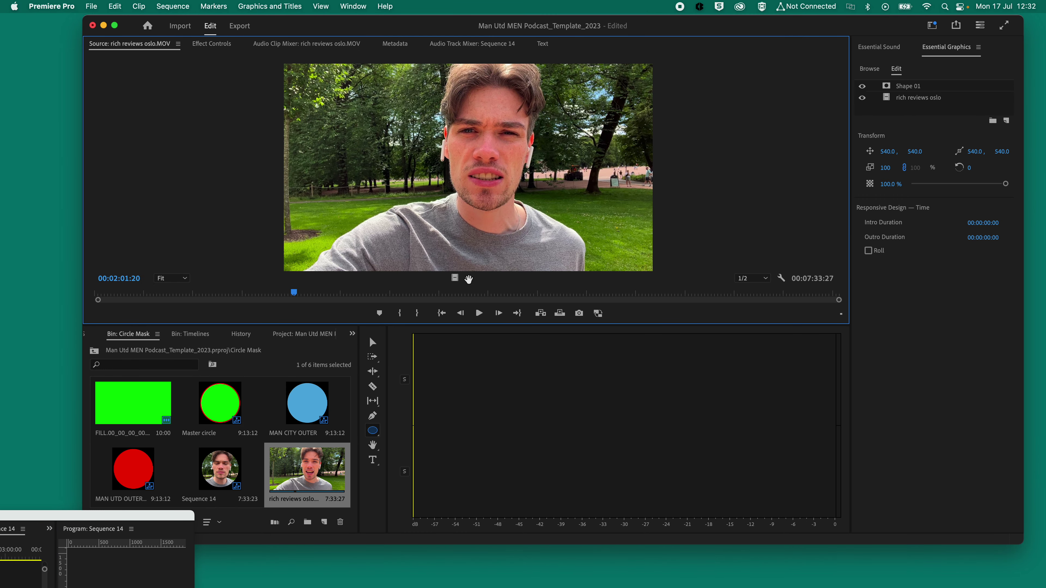
pyautogui.moveTo(454, 277); pyautogui.dragTo(924, 109)
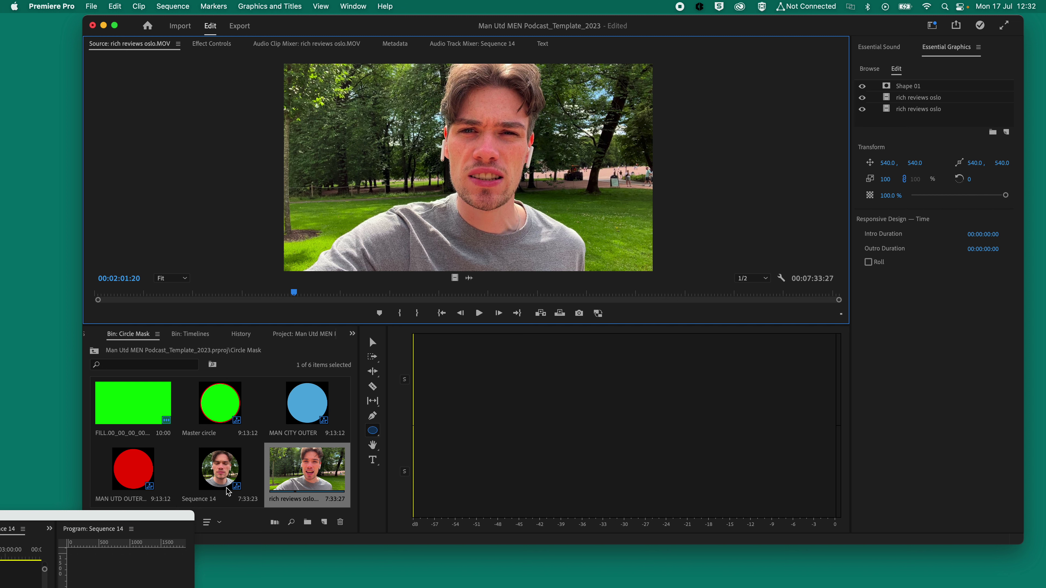
# Mute track A1 and preview the circle-masked video from 00:02:17:18.
pyautogui.moveTo(171, 524); pyautogui.dragTo(504, 26)
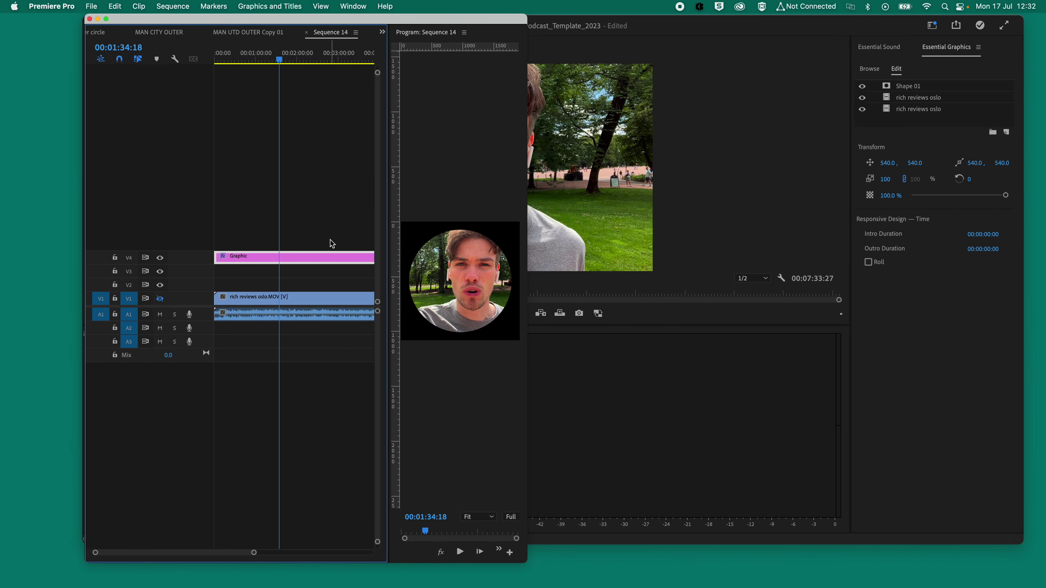
pyautogui.click(159, 314)
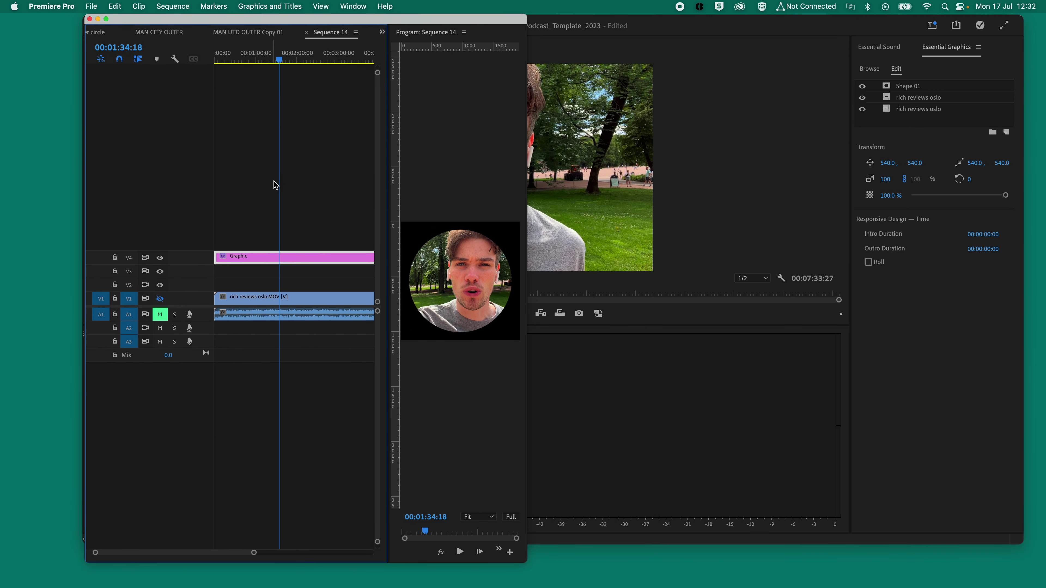
pyautogui.click(308, 53)
pyautogui.press('space')
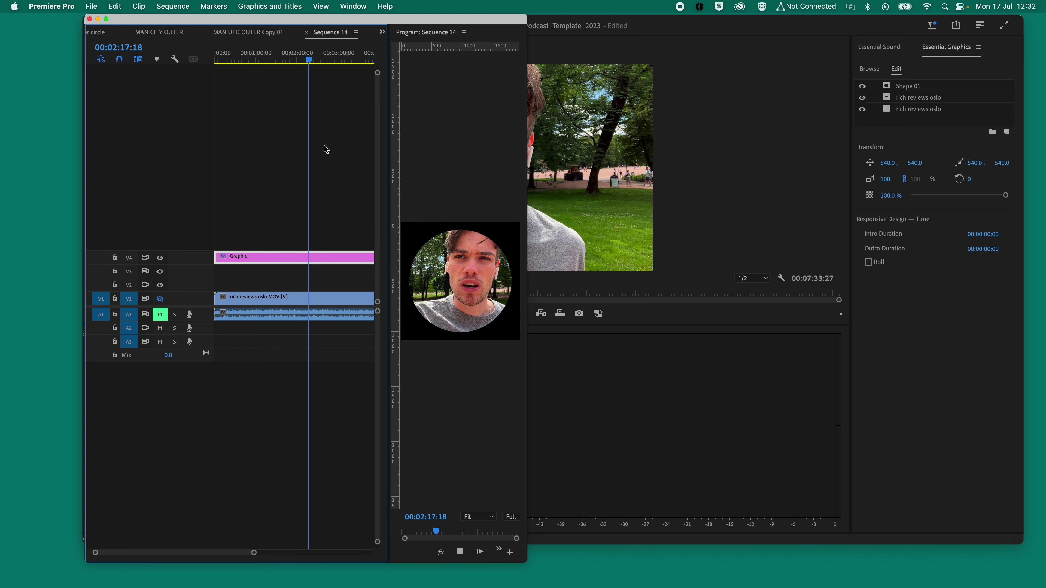
pyautogui.press('space')
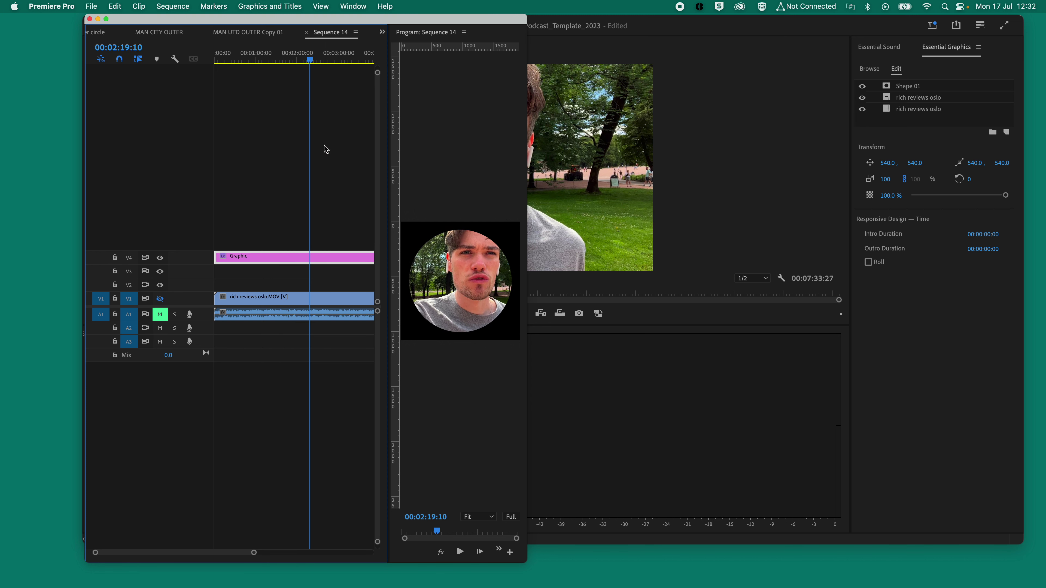
# Move the circle graphic clip down to track V2 and check the masked video at 00:01:20:21.
pyautogui.click(294, 233)
pyautogui.moveTo(287, 259); pyautogui.dragTo(287, 288)
pyautogui.moveTo(287, 52); pyautogui.dragTo(270, 55)
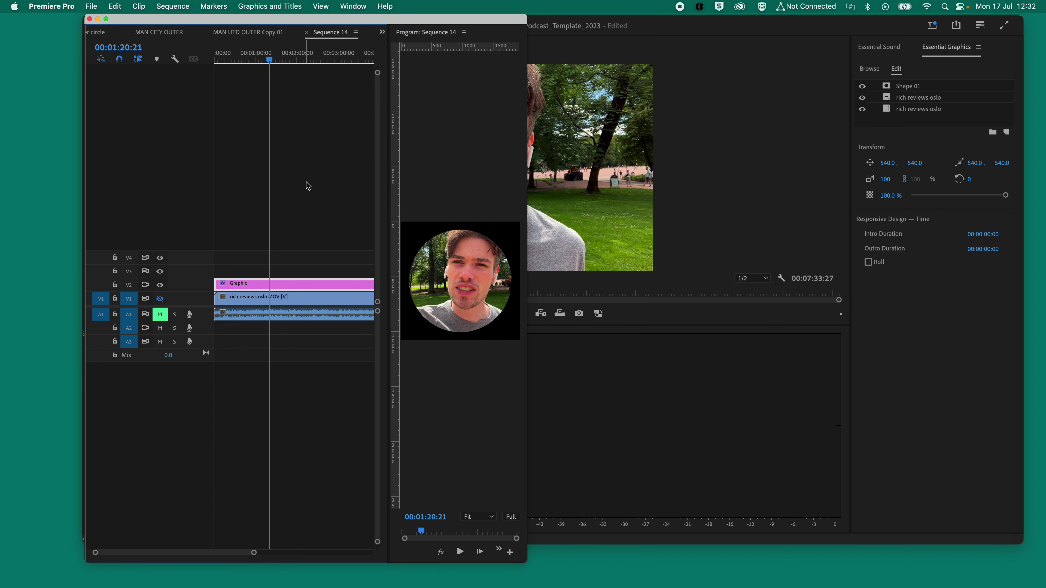
pyautogui.click(292, 246)
pyautogui.click(160, 299)
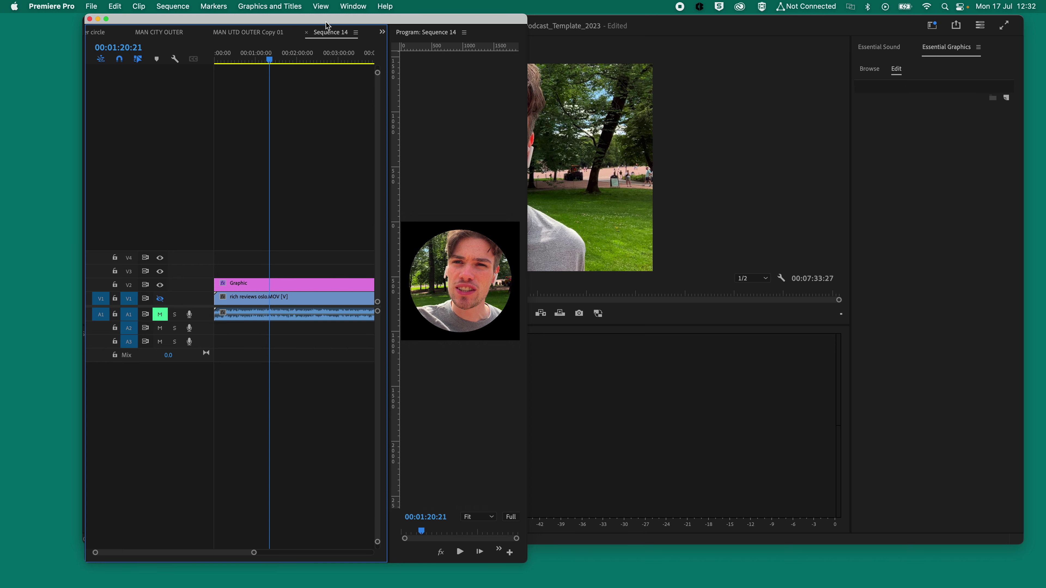
# Delete only the video part of rich reviews oslo.MOV from V1, keeping its audio, and unmute track A1.
pyautogui.moveTo(328, 20); pyautogui.dragTo(637, 101)
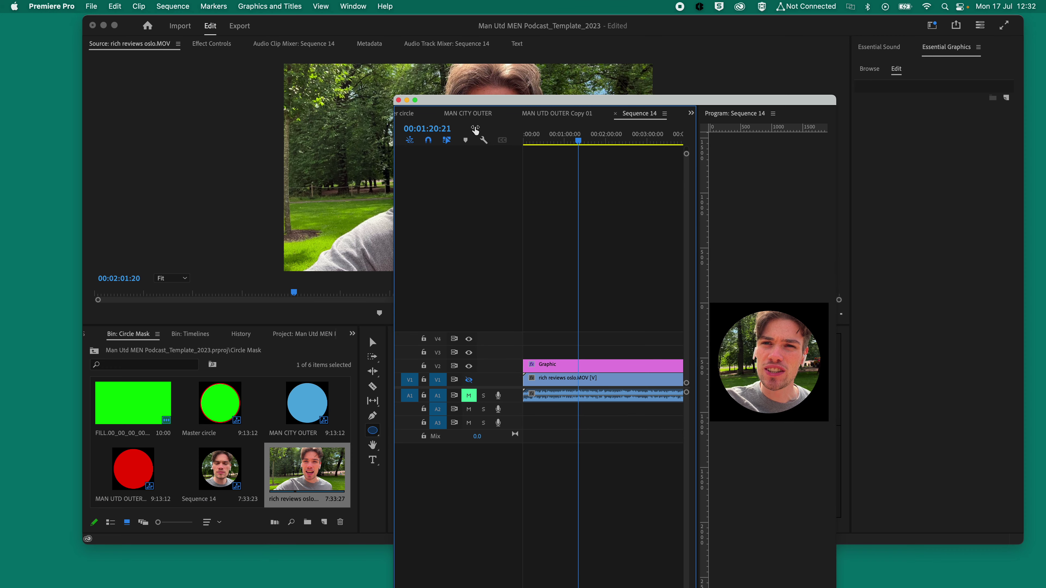
pyautogui.moveTo(497, 102); pyautogui.dragTo(602, 89)
pyautogui.moveTo(468, 281); pyautogui.dragTo(650, 384)
pyautogui.click(652, 387)
pyautogui.press('Delete')
pyautogui.click(573, 382)
# Play the sequence from 00:01:38:15 and enlarge the floating window to show the whole timeline and a larger program monitor.
pyautogui.click(695, 124)
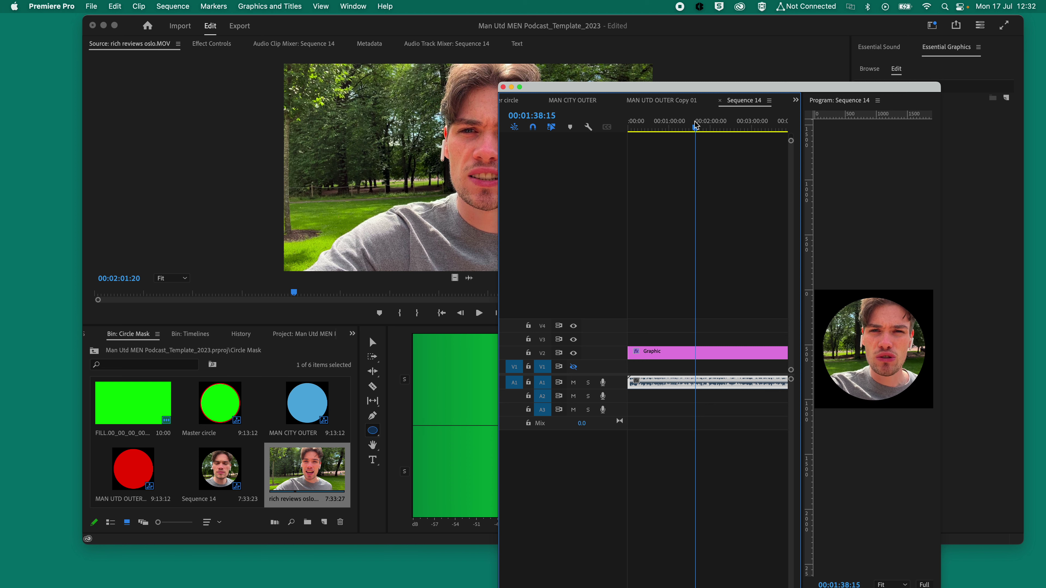
pyautogui.press('space')
pyautogui.moveTo(796, 88); pyautogui.dragTo(297, 18)
pyautogui.moveTo(442, 16); pyautogui.dragTo(850, 9)
pyautogui.click(267, 203)
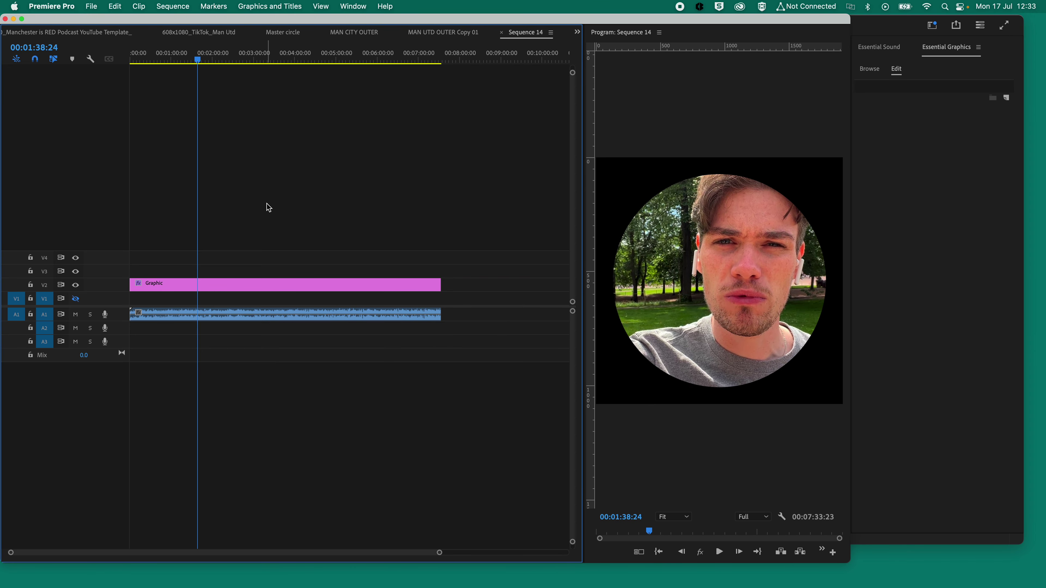
# Cut the graphic and its audio at about 00:01:38:24 and delete the sections before the cut, closing the gap.
pyautogui.press('c')
pyautogui.click(205, 285)
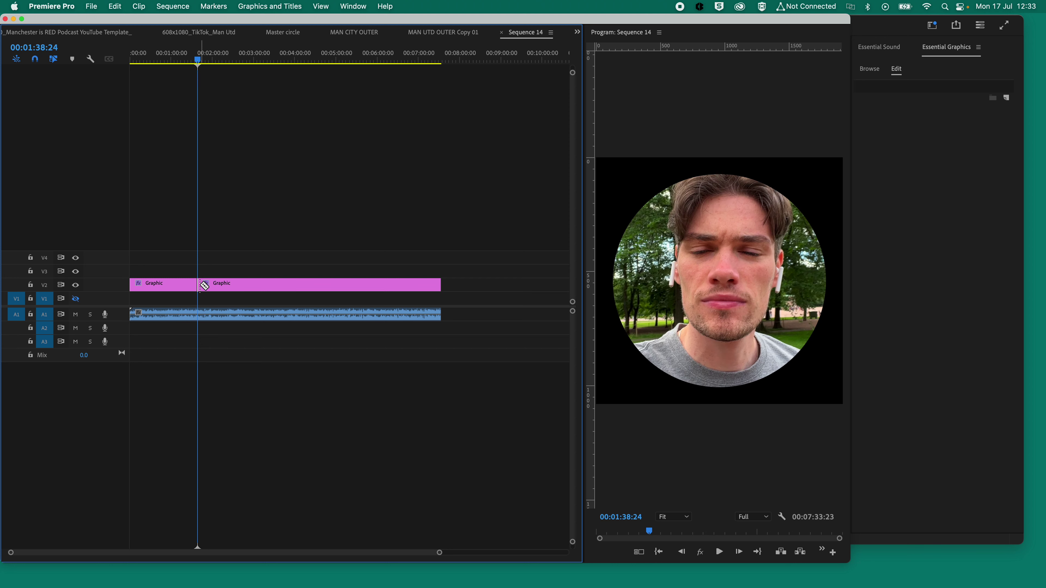
pyautogui.click(198, 313)
pyautogui.press('v')
pyautogui.moveTo(182, 348); pyautogui.dragTo(157, 254)
pyautogui.press('Delete')
pyautogui.click(158, 288)
pyautogui.press('Delete')
# Play the shortened sequence from the start, and undo the deletions and cuts on the graphic and audio.
pyautogui.press('Home')
pyautogui.press('space')
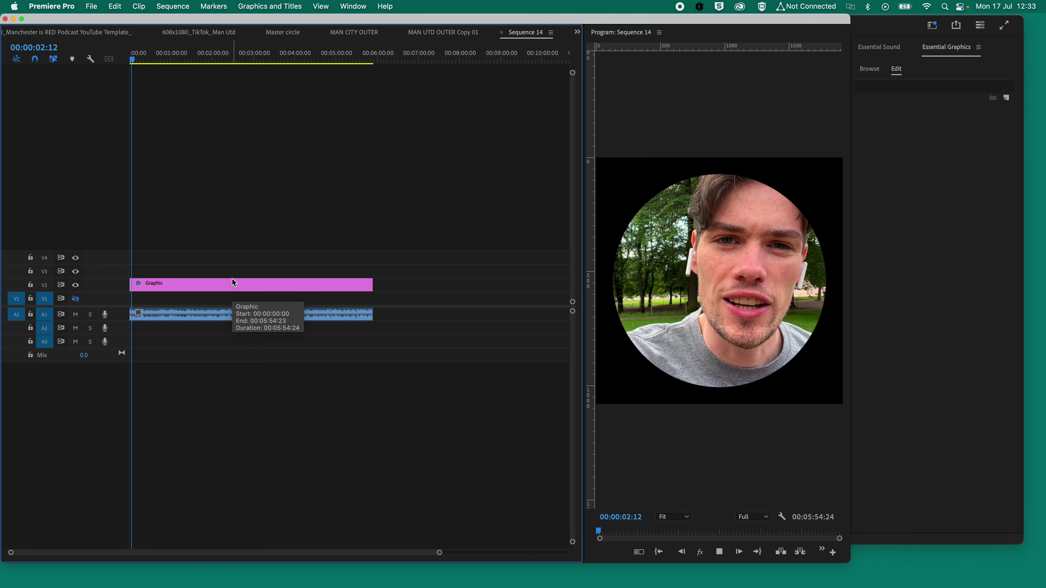
pyautogui.press('space')
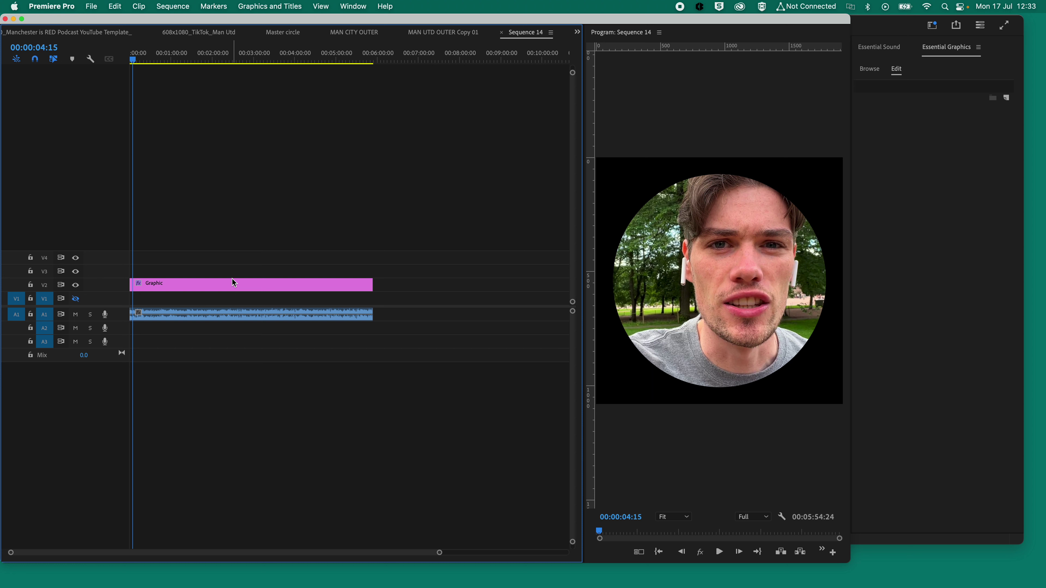
pyautogui.press('super+shift+v')
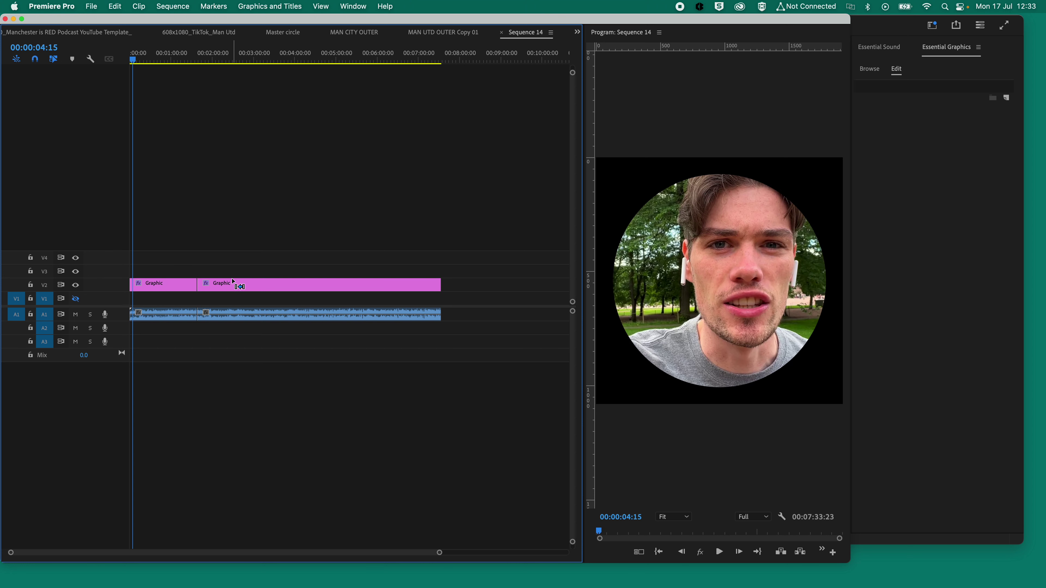
pyautogui.press('super+z')
# Try cutting only the graphic clip at 00:02:56:19 and undo the cut.
pyautogui.click(251, 53)
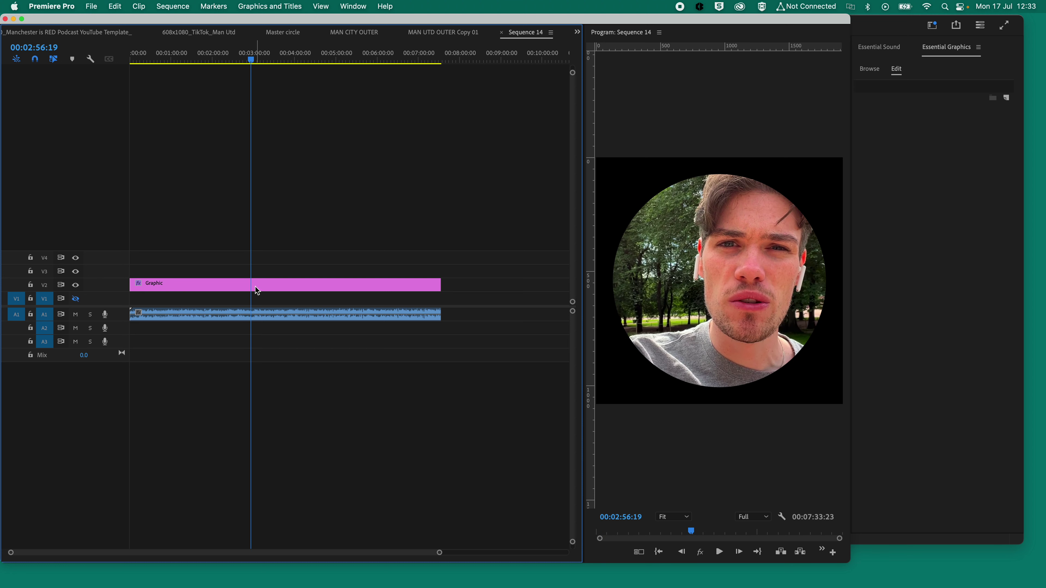
pyautogui.press('super+k')
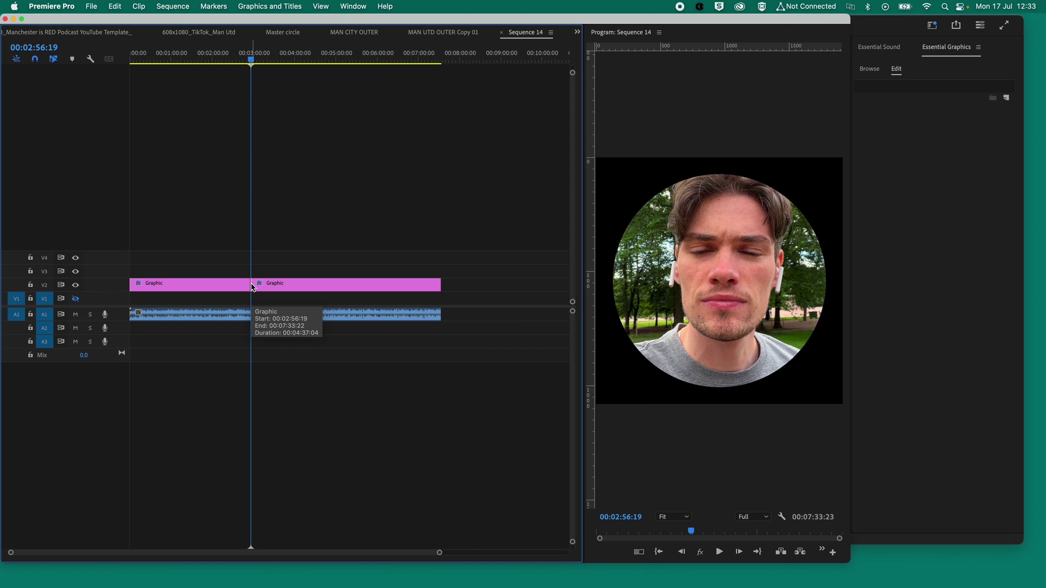
pyautogui.press('super+z')
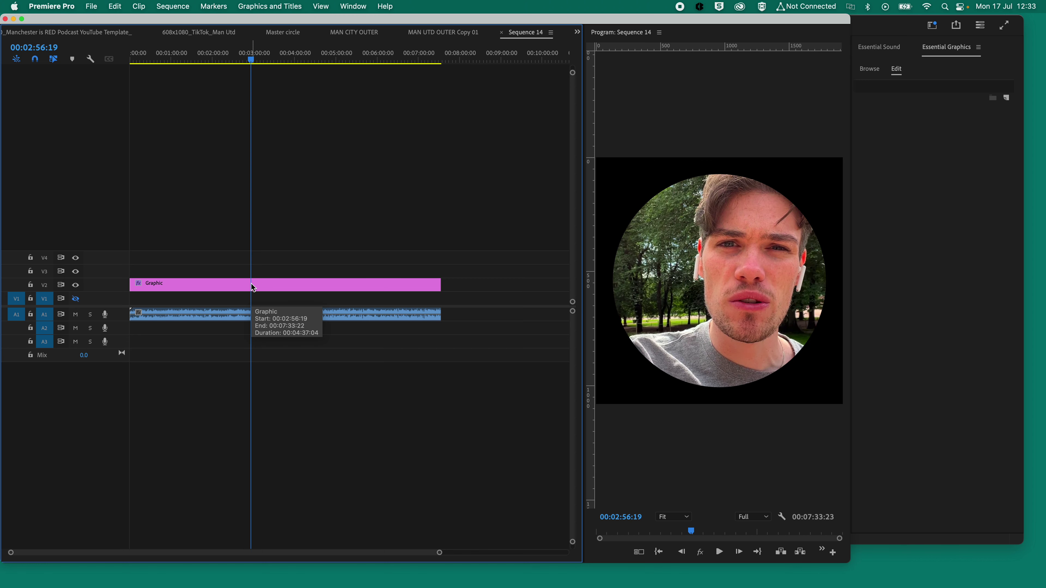
# Select the graphic and audio clips together and examine the clip commands for joining them.
pyautogui.click(350, 53)
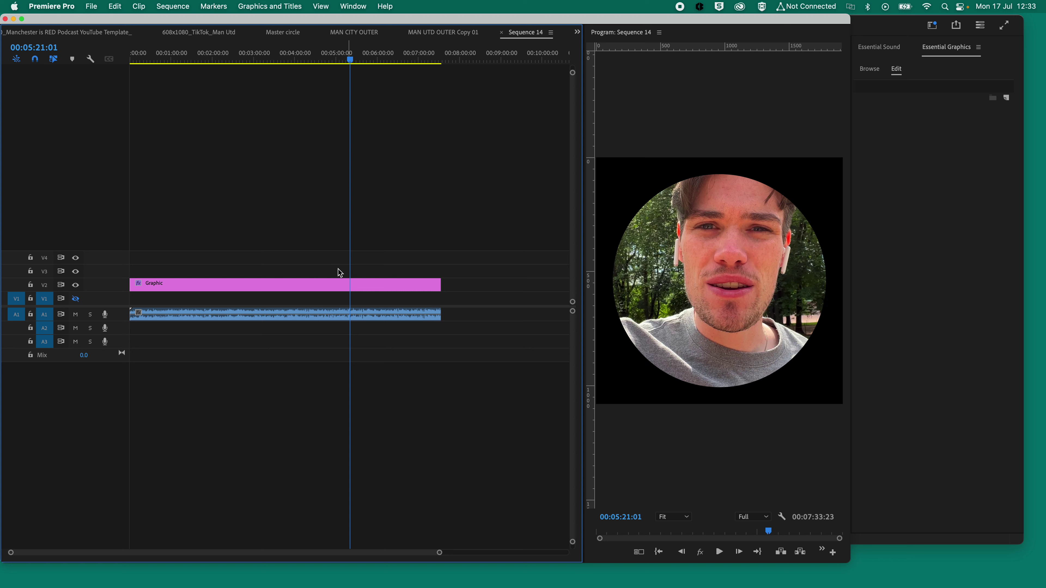
pyautogui.moveTo(315, 254); pyautogui.dragTo(388, 343)
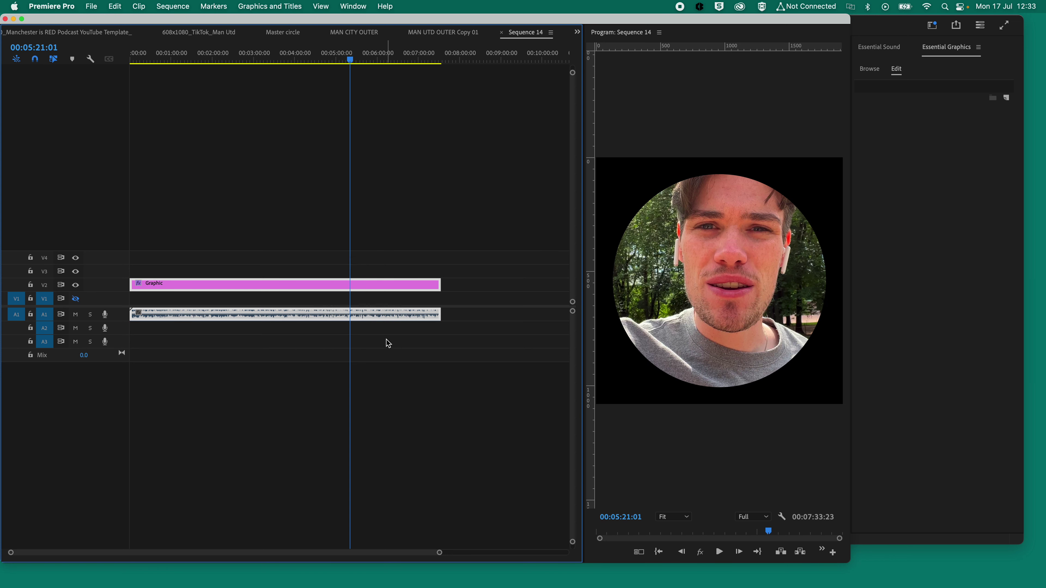
pyautogui.rightClick(395, 321)
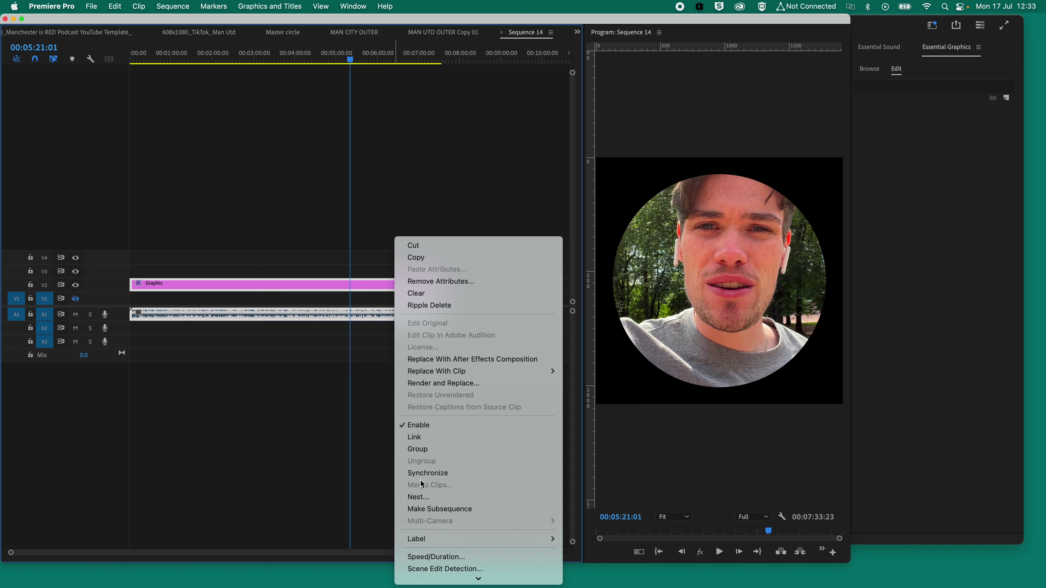
pyautogui.click(280, 365)
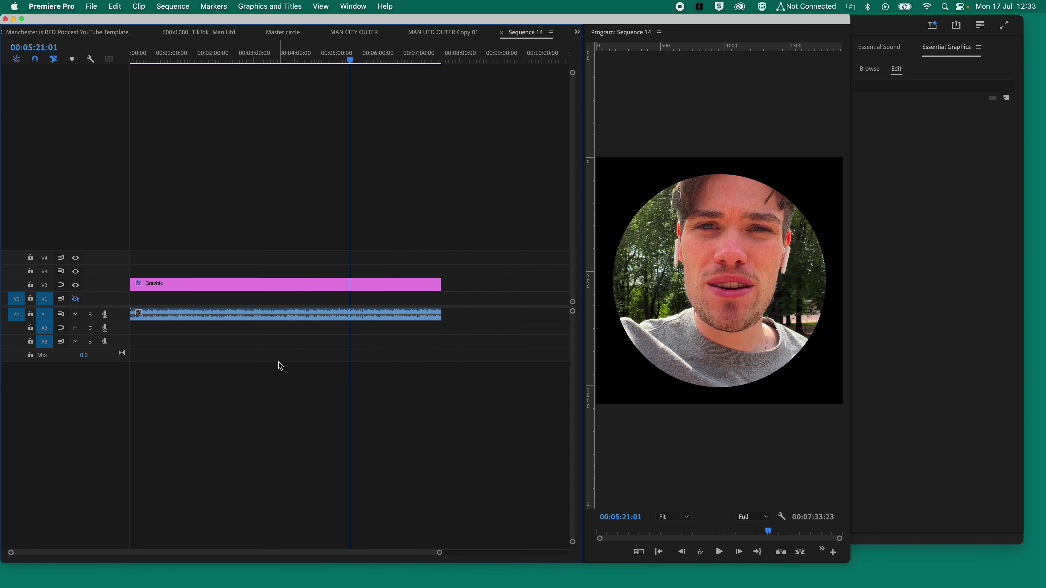
# Try cutting the graphic clip near 00:03:40, play across the cut, and undo it.
pyautogui.click(281, 286)
pyautogui.click(281, 59)
pyautogui.press('space')
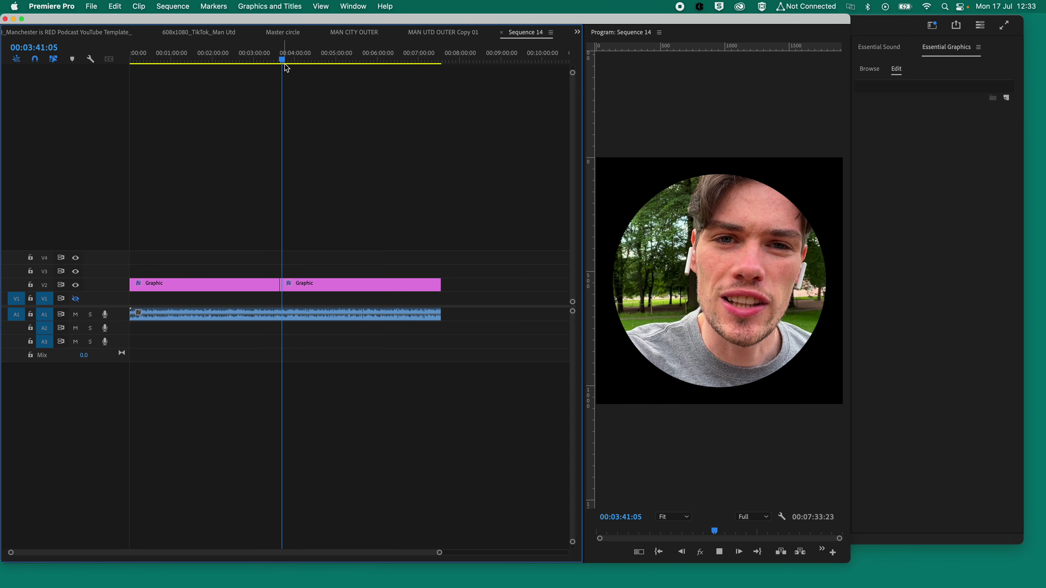
pyautogui.press('super+z')
# Nest the graphic clip and its audio together, keeping the suggested nested sequence name.
pyautogui.press('v')
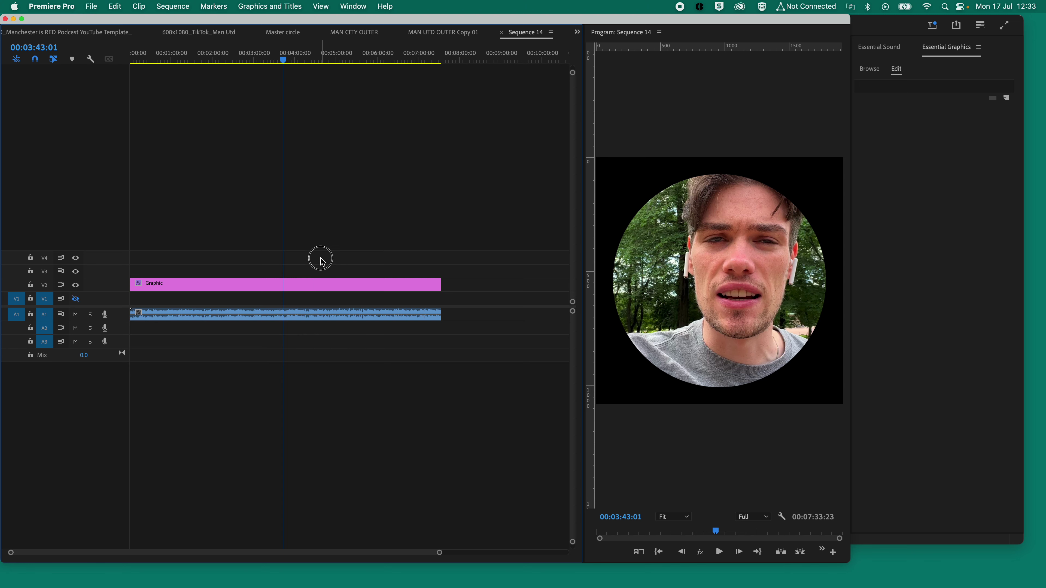
pyautogui.rightClick(344, 316)
pyautogui.scroll(-1, 377, 506)
pyautogui.scroll(-5, 377, 505)
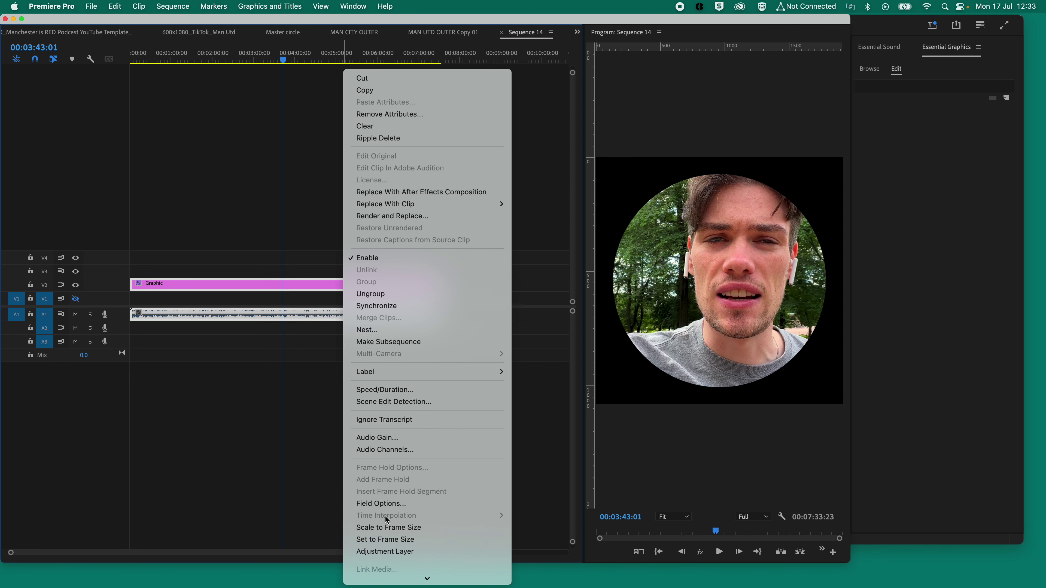
pyautogui.scroll(-5, 386, 519)
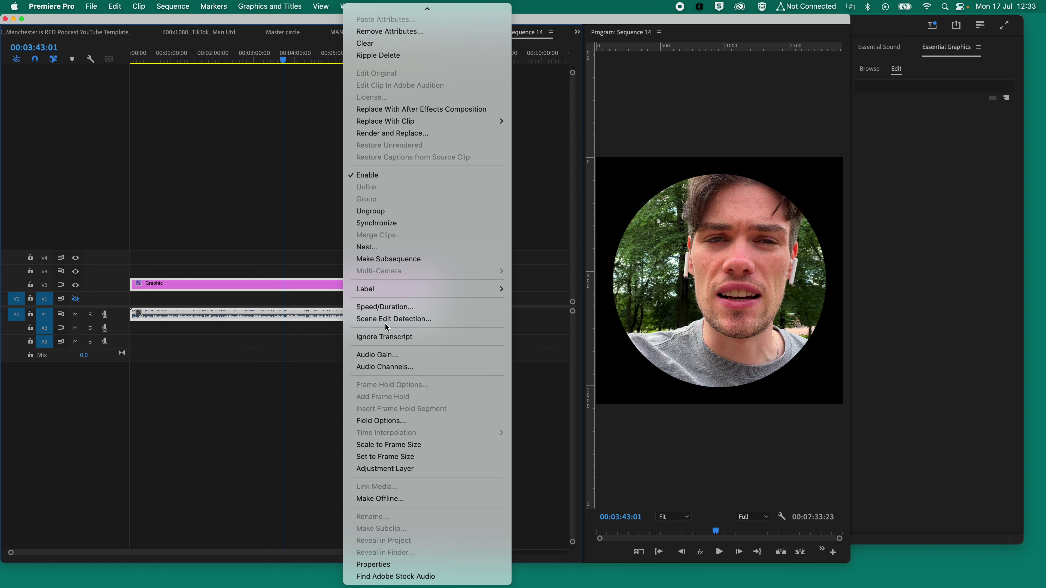
pyautogui.click(363, 247)
pyautogui.press('Return')
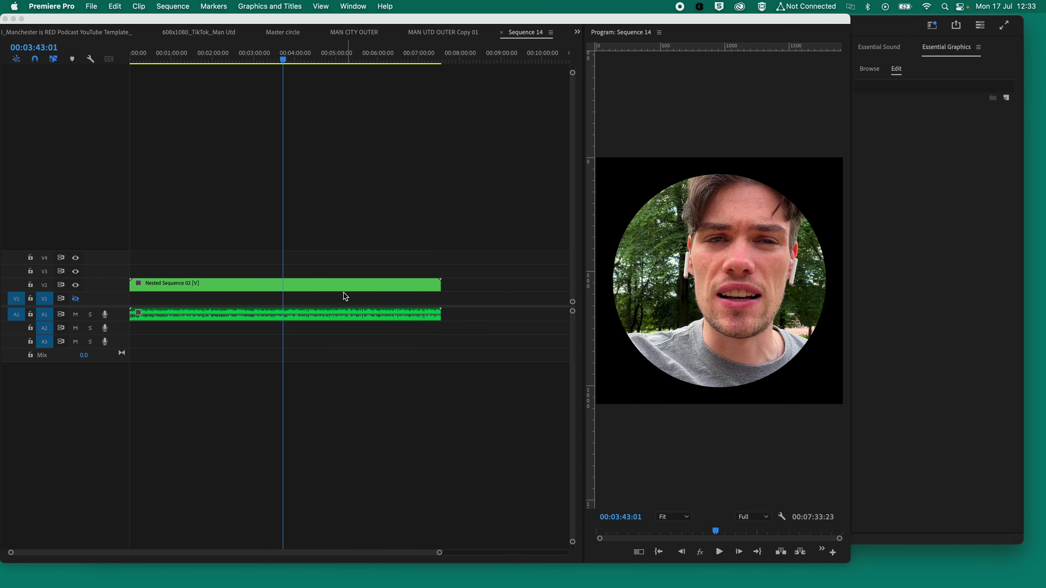
# Cut the nested clip and its audio at 00:03:43:01, and play the second part from about 00:04:55.
pyautogui.click(332, 284)
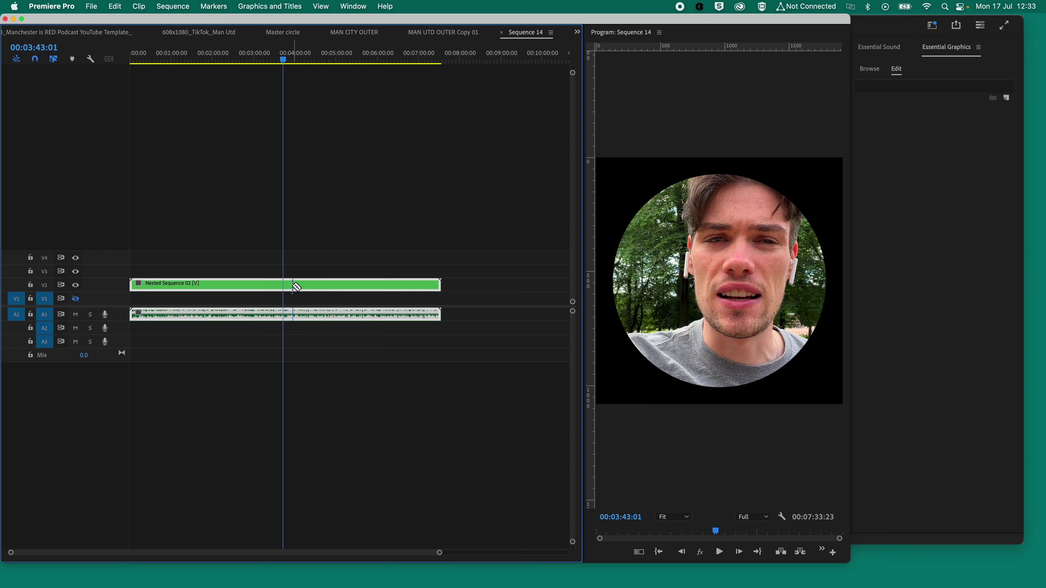
pyautogui.click(284, 285)
pyautogui.click(328, 58)
pyautogui.moveTo(330, 59); pyautogui.dragTo(334, 59)
pyautogui.press('space')
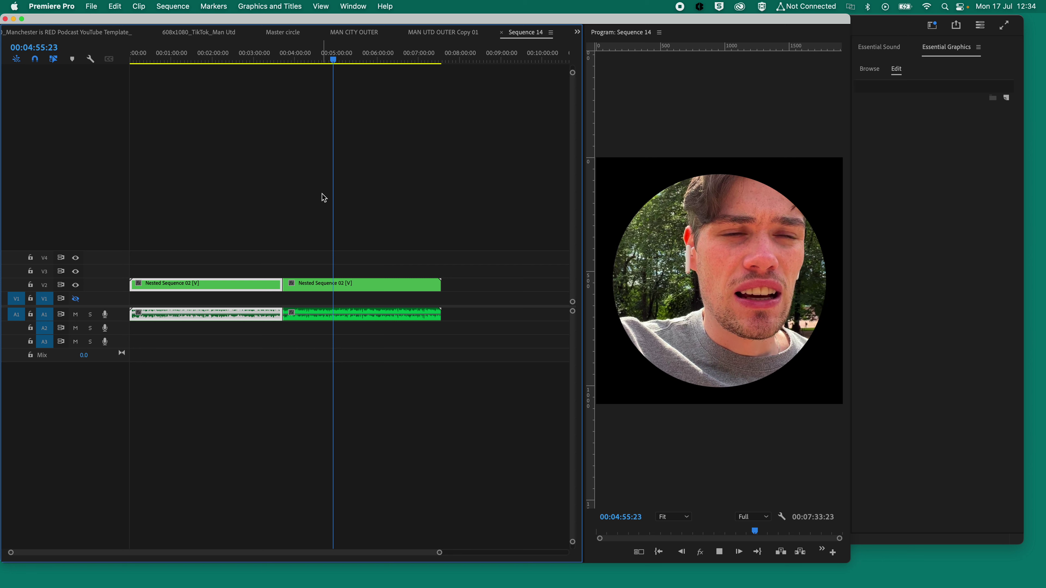
pyautogui.press('space')
# Open the nested sequence from the second nested clip and try to show the graphic clip's layers.
pyautogui.click(357, 285)
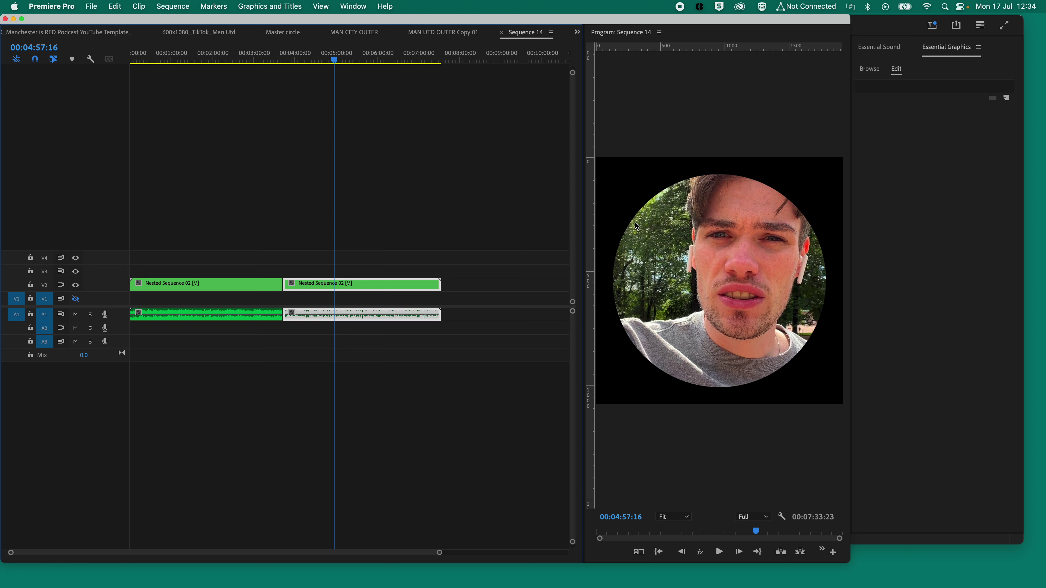
pyautogui.doubleClick(349, 284)
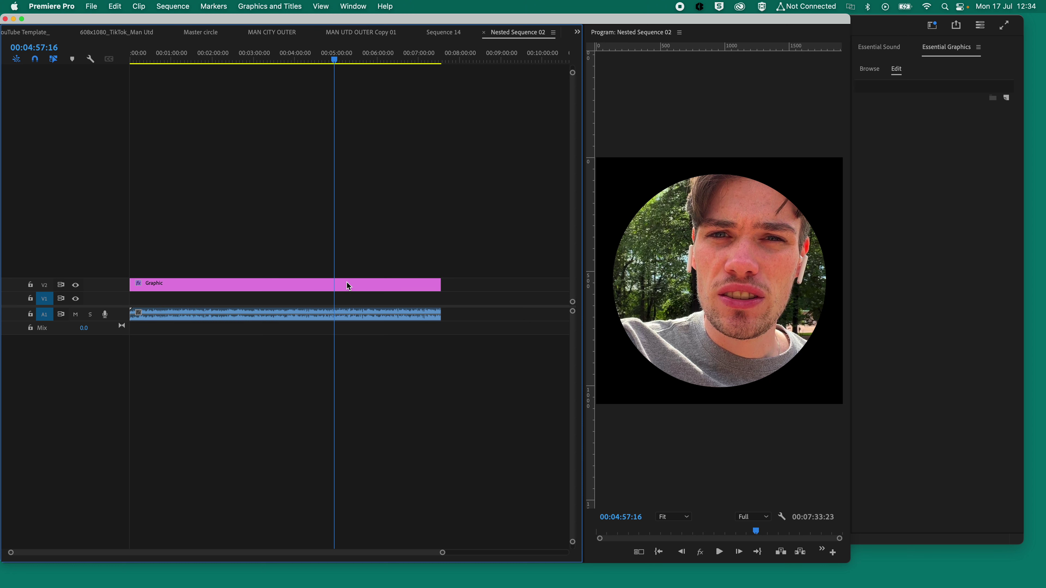
pyautogui.click(346, 282)
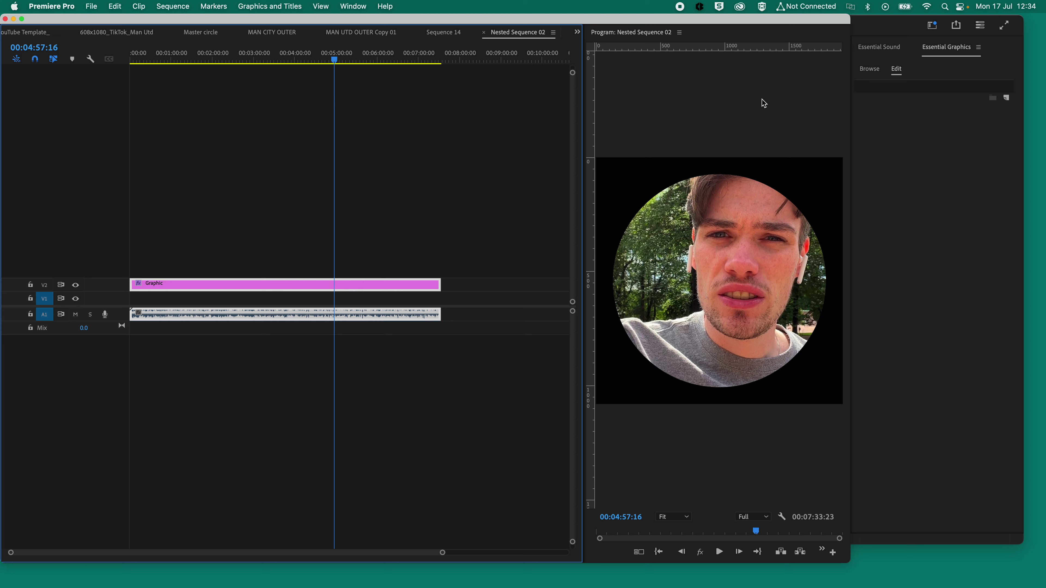
pyautogui.click(362, 287)
pyautogui.click(913, 135)
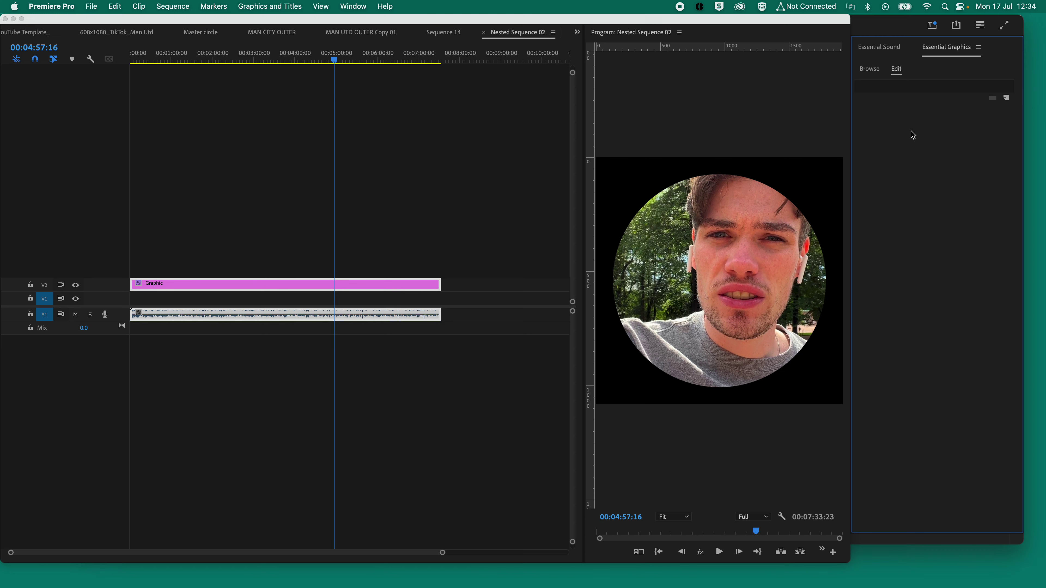
pyautogui.click(396, 262)
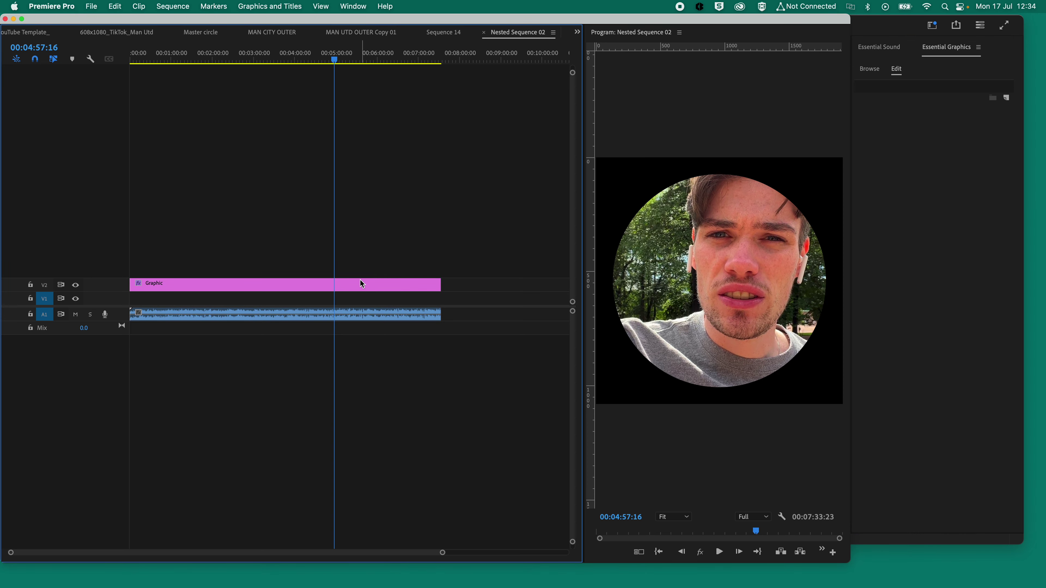
# Select only the graphic clip, without its audio, and delete the lower of its two "rich reviews oslo" layers.
pyautogui.click(376, 285)
pyautogui.rightClick(375, 285)
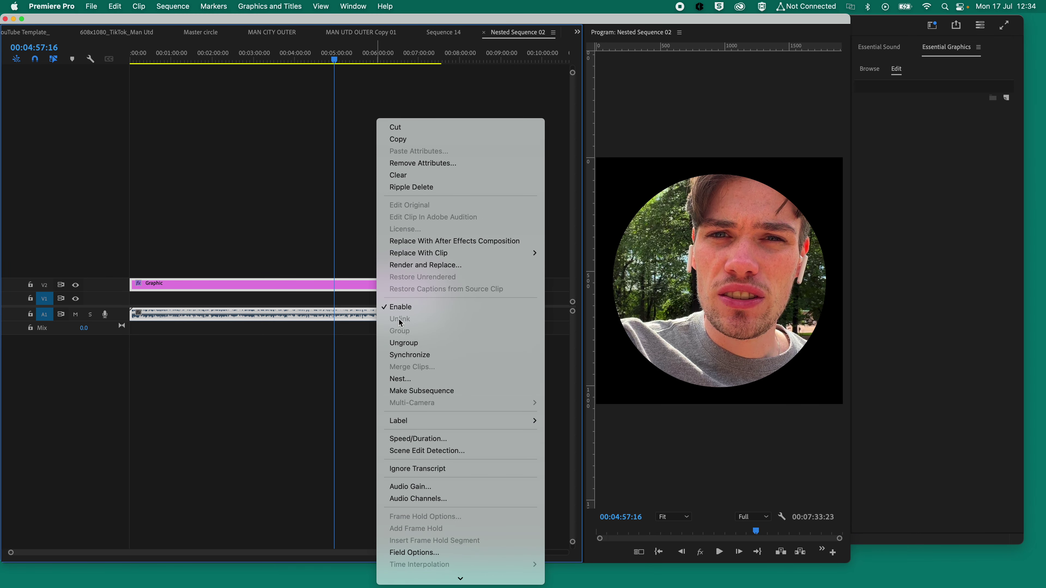
pyautogui.click(345, 243)
pyautogui.click(355, 284)
pyautogui.click(907, 109)
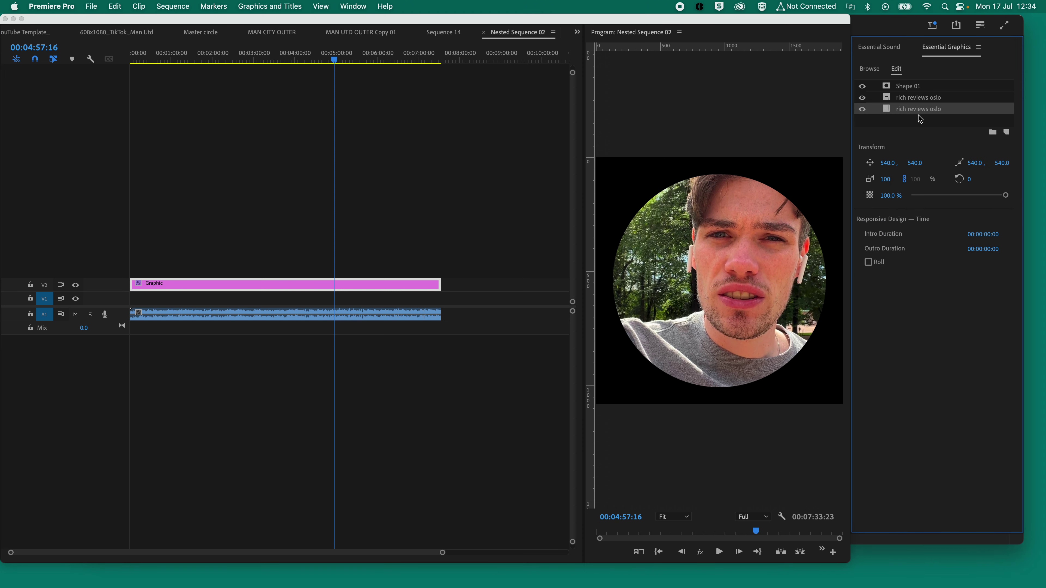
pyautogui.press('Delete')
# Reframe the "rich reviews oslo" layer in the circle by setting its position to 444, 609, checking it at different times.
pyautogui.click(905, 98)
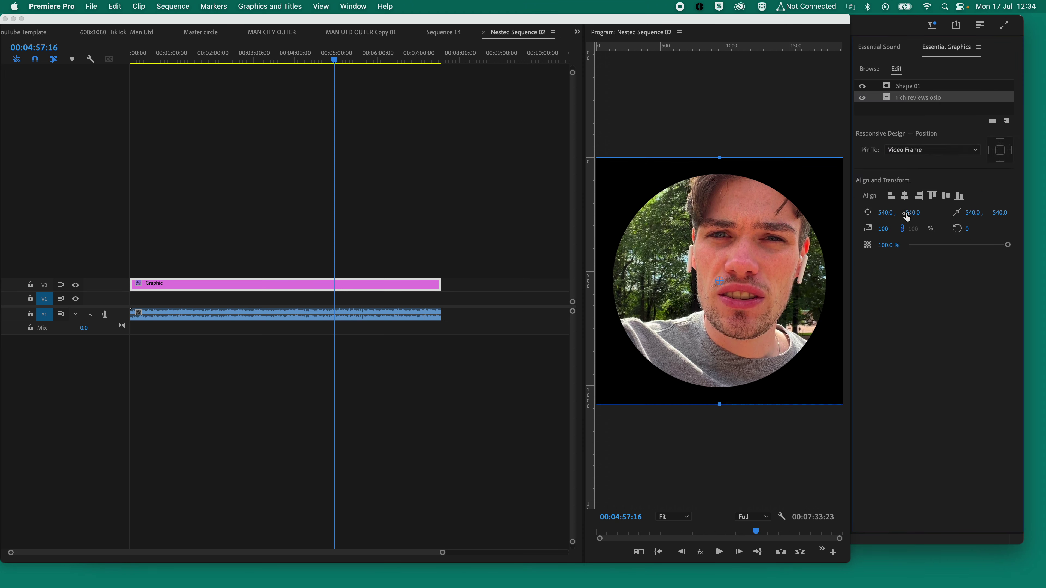
pyautogui.moveTo(886, 213); pyautogui.dragTo(837, 212)
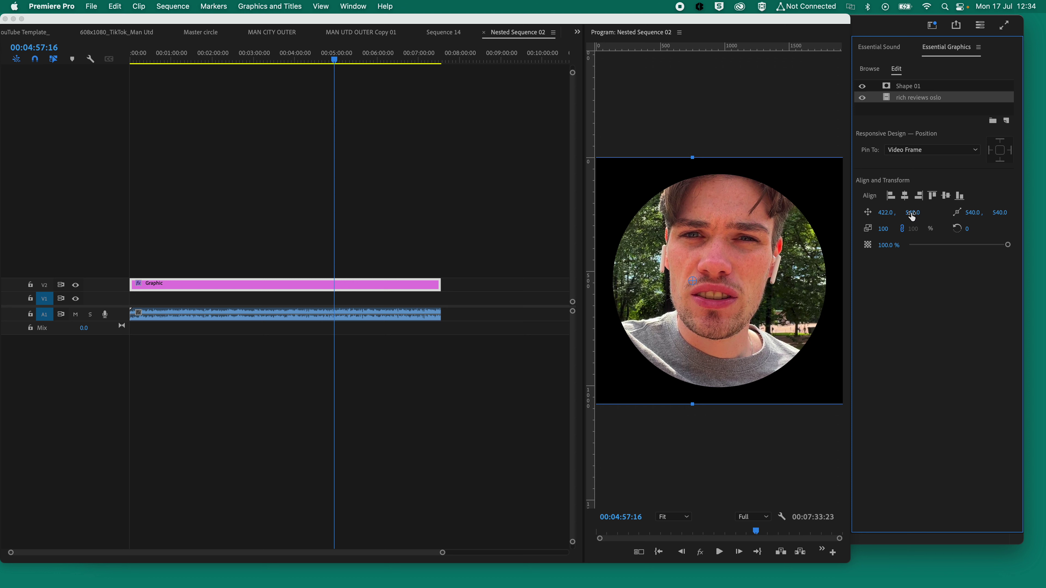
pyautogui.moveTo(911, 217); pyautogui.dragTo(941, 217)
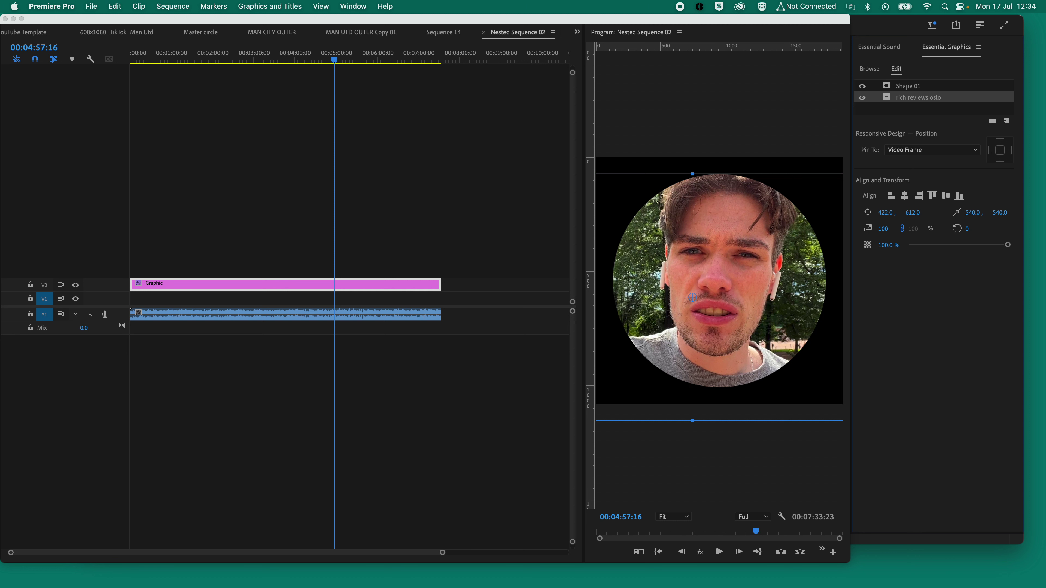
pyautogui.moveTo(912, 212); pyautogui.dragTo(876, 212)
pyautogui.moveTo(247, 62); pyautogui.dragTo(355, 65)
pyautogui.moveTo(886, 218); pyautogui.dragTo(891, 214)
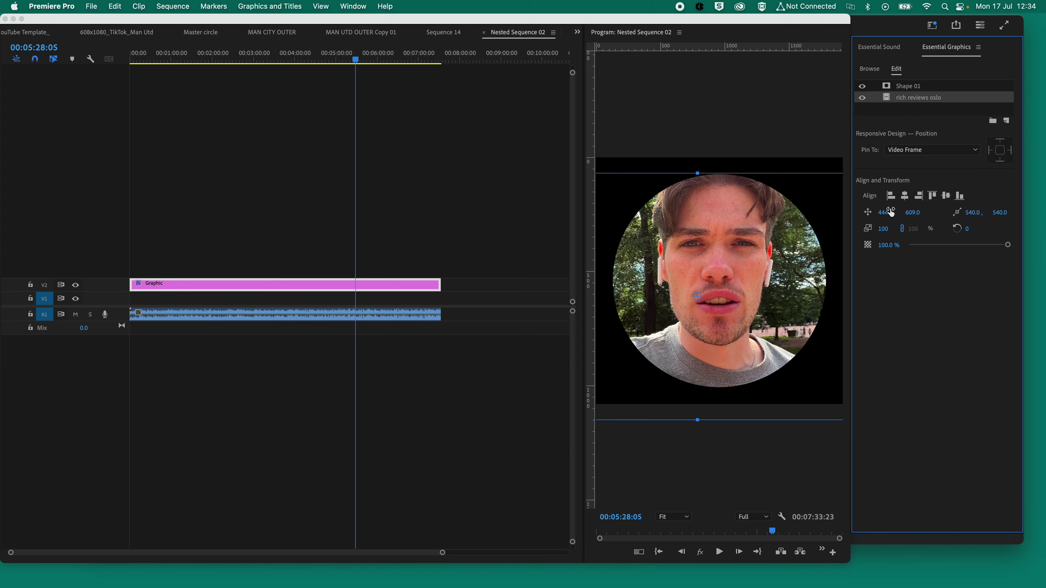
pyautogui.moveTo(240, 62); pyautogui.dragTo(374, 60)
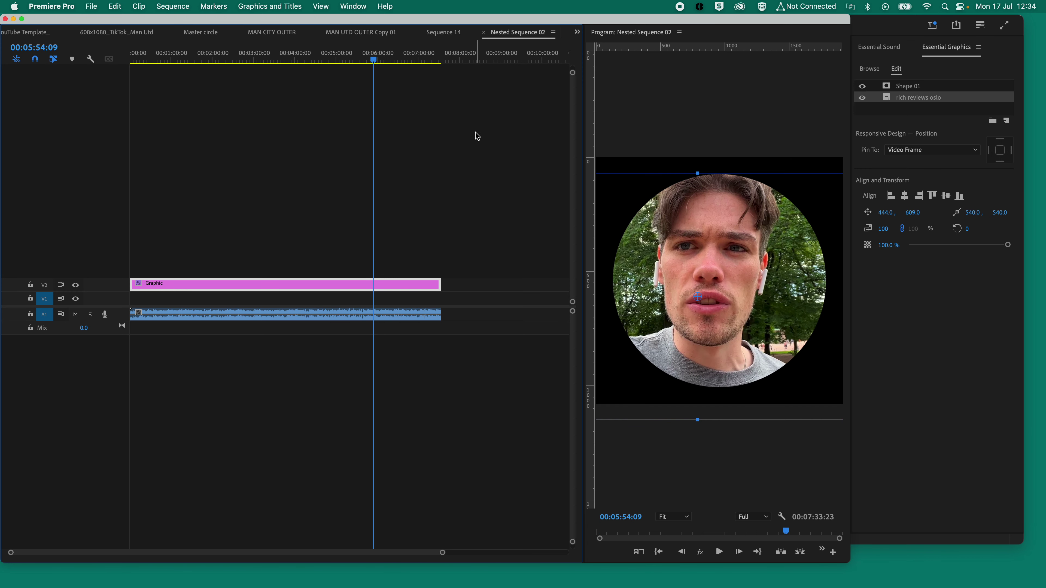
# Check the reframed circle in Sequence 14, and open the 608x1080_TikTok_Man Utd sequence at 00:00:17:13.
pyautogui.click(444, 33)
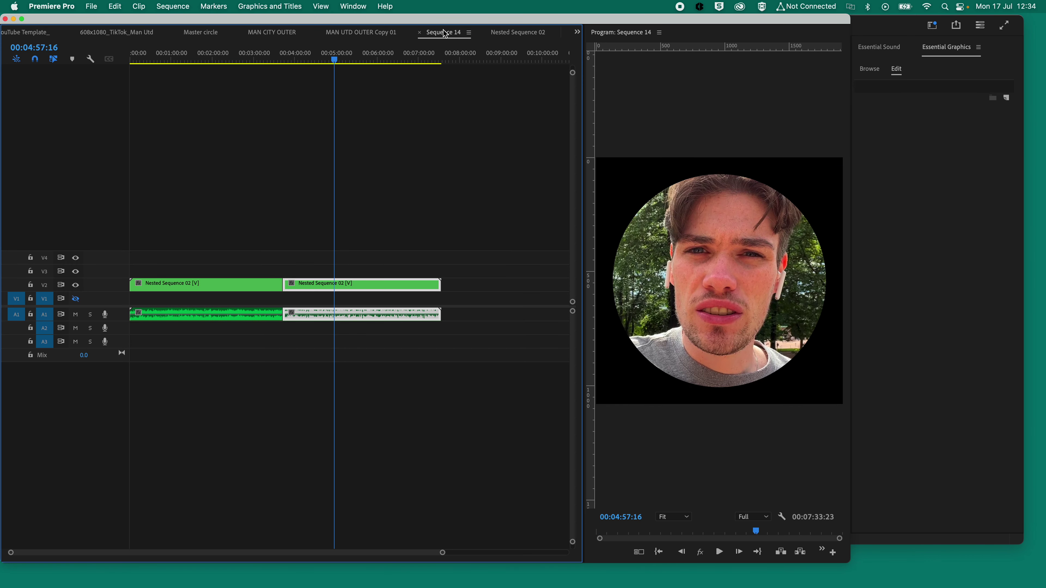
pyautogui.click(369, 122)
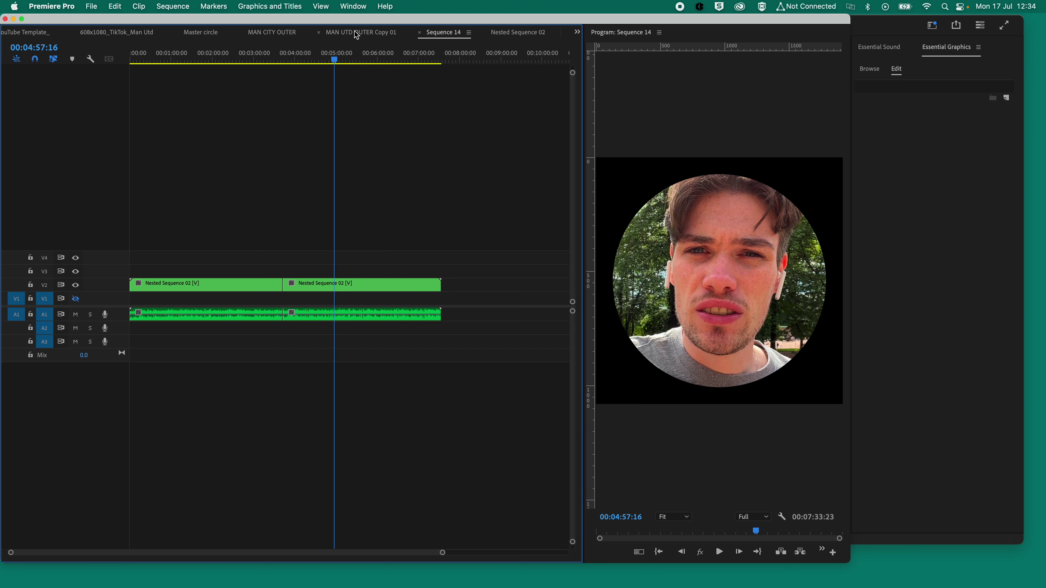
pyautogui.click(357, 33)
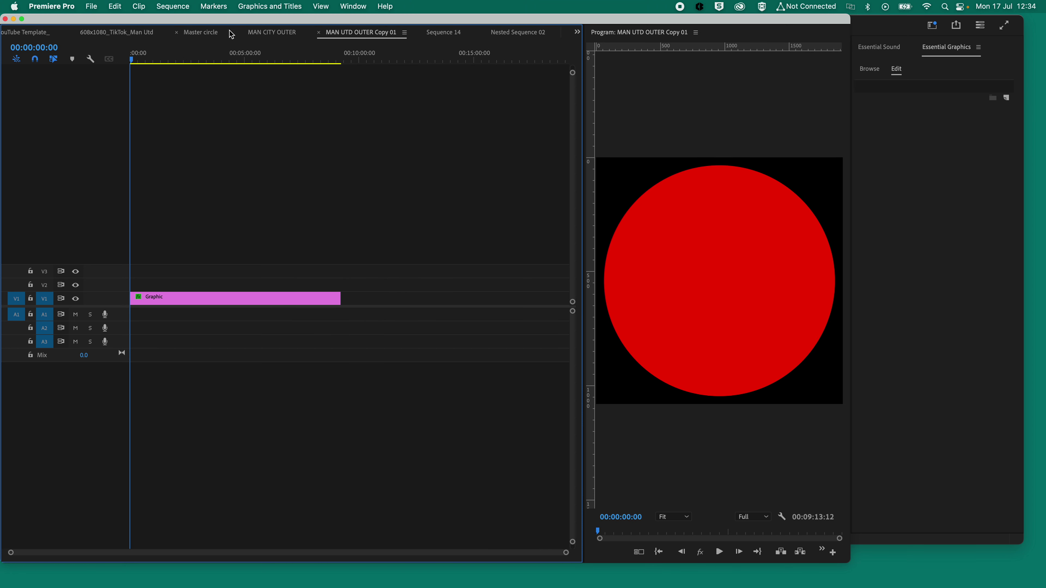
pyautogui.click(130, 37)
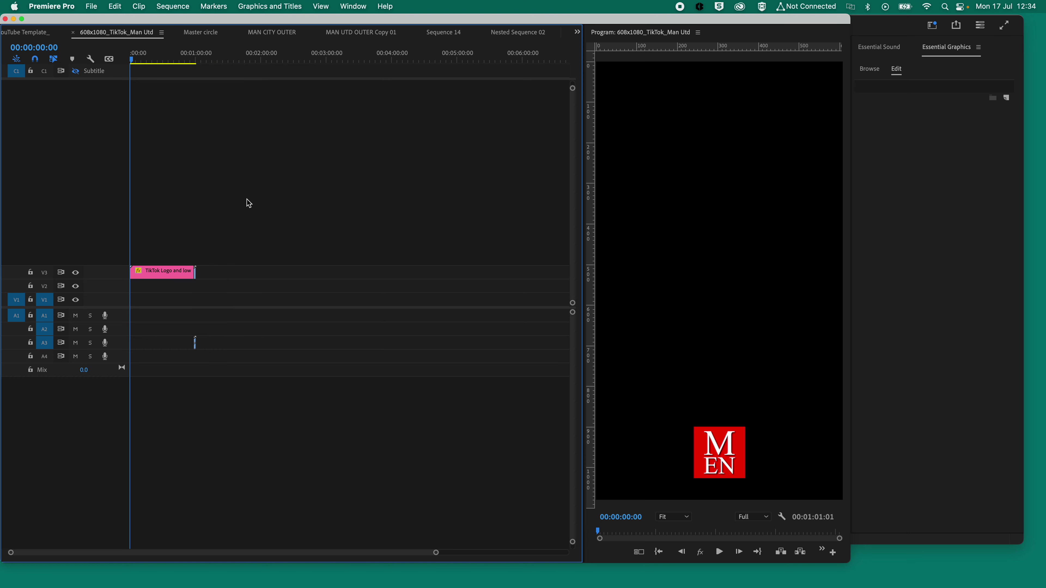
pyautogui.click(150, 57)
pyautogui.moveTo(150, 57); pyautogui.dragTo(150, 57)
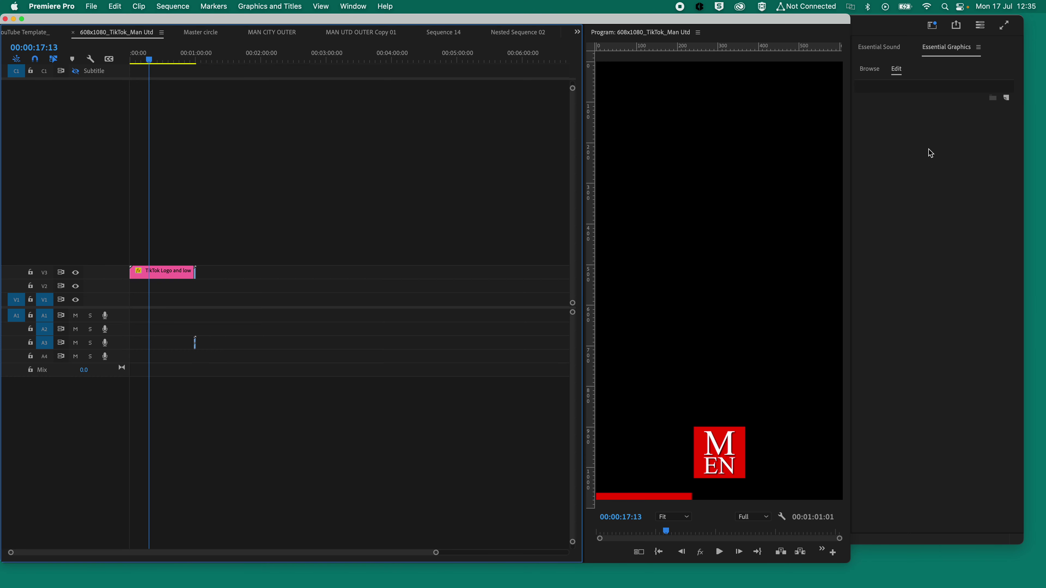
# Uncover the project files beside a narrowed timeline window and rename the nested sequence as "Cricle mask".
pyautogui.click(885, 35)
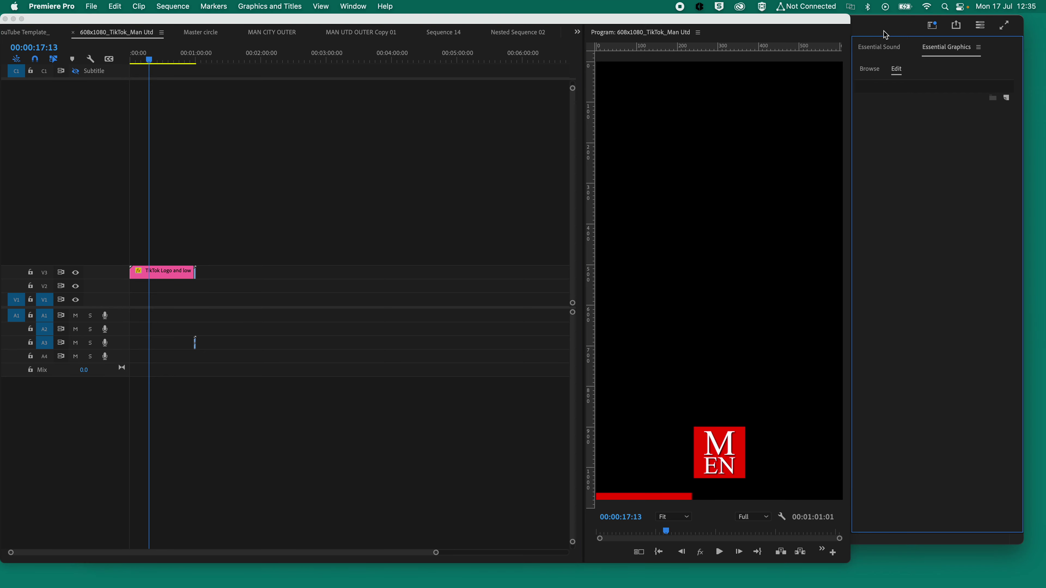
pyautogui.moveTo(873, 29); pyautogui.dragTo(1045, 28)
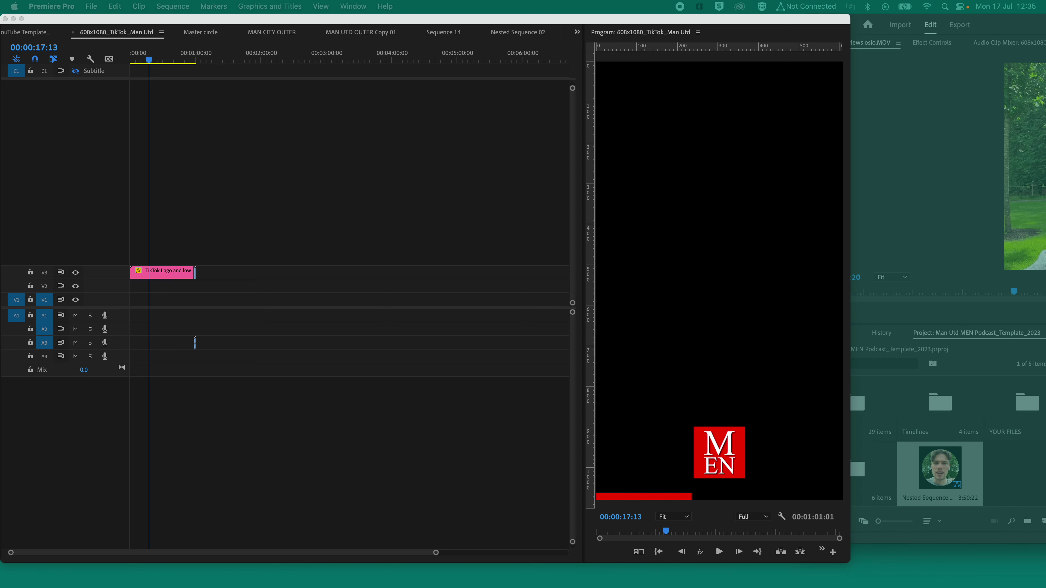
pyautogui.moveTo(1045, 27); pyautogui.dragTo(408, 20)
pyautogui.click(447, 21)
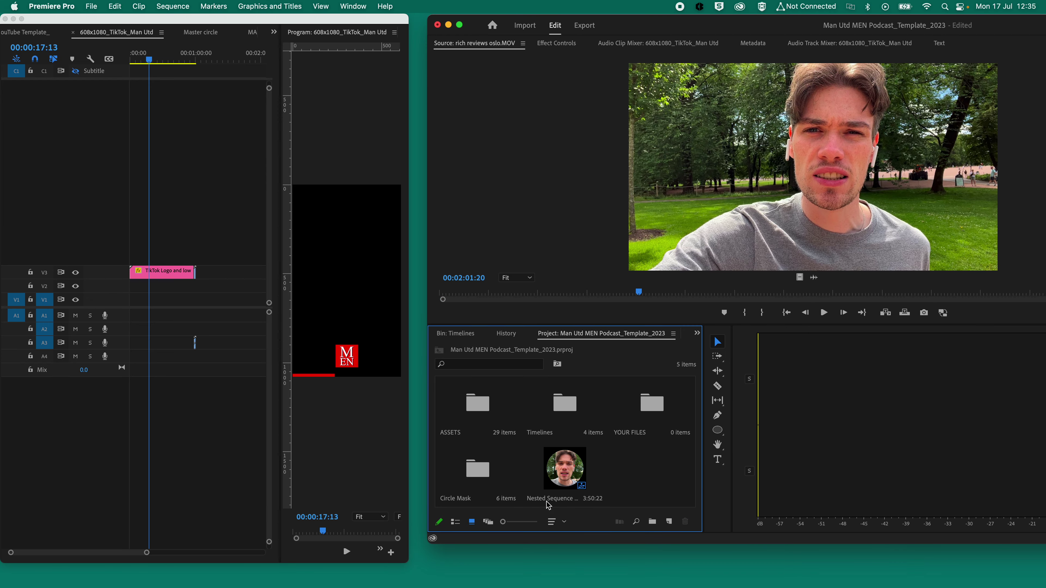
pyautogui.click(556, 500)
pyautogui.click(559, 498)
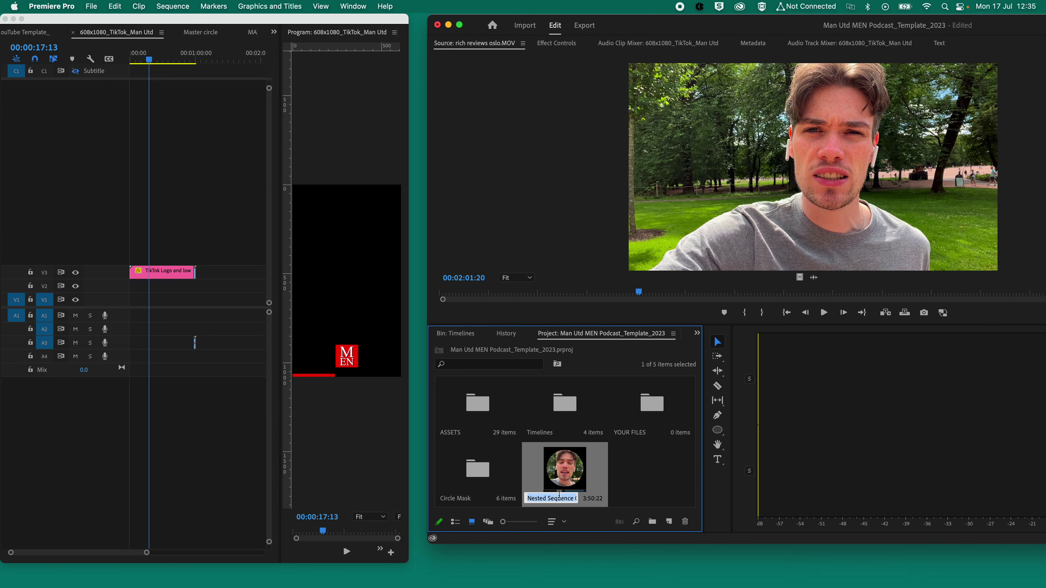
pyautogui.write('Cricle mask')
pyautogui.press('Tab')
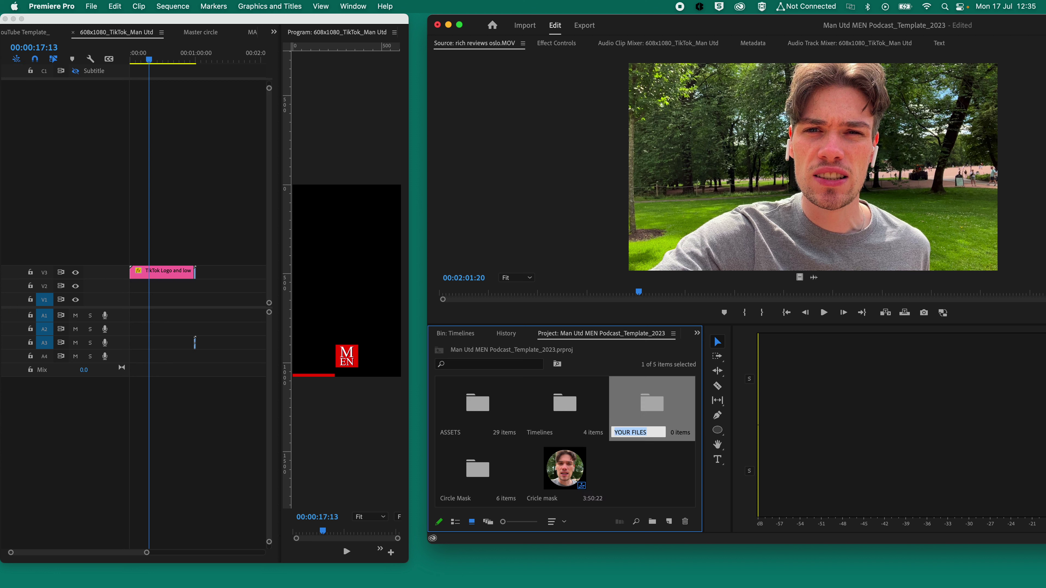
pyautogui.click(655, 478)
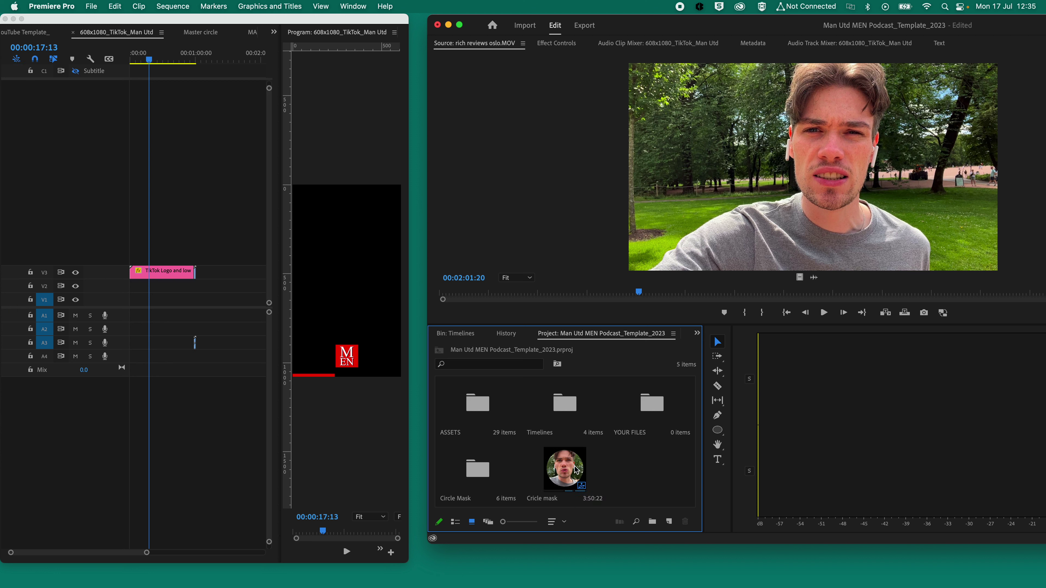
# Place the "Cricle mask" sequence at the start of V1 in the TikTok timeline and widen the timeline window again.
pyautogui.moveTo(570, 474); pyautogui.dragTo(132, 299)
pyautogui.press('-')
pyautogui.press('-')
pyautogui.press('=')
pyautogui.press('=')
pyautogui.press('=')
pyautogui.press('=')
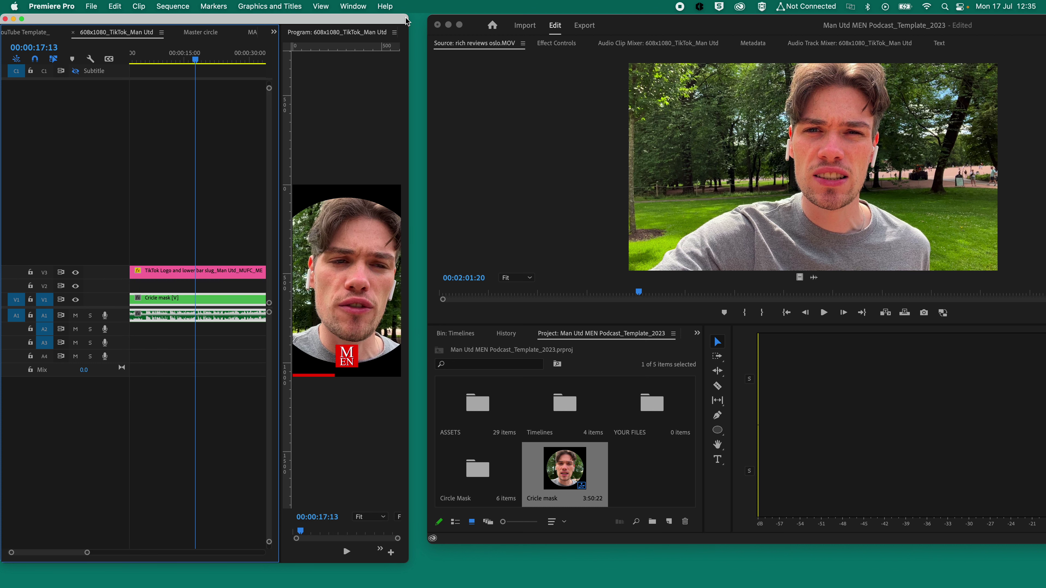
pyautogui.moveTo(406, 22); pyautogui.dragTo(1004, 12)
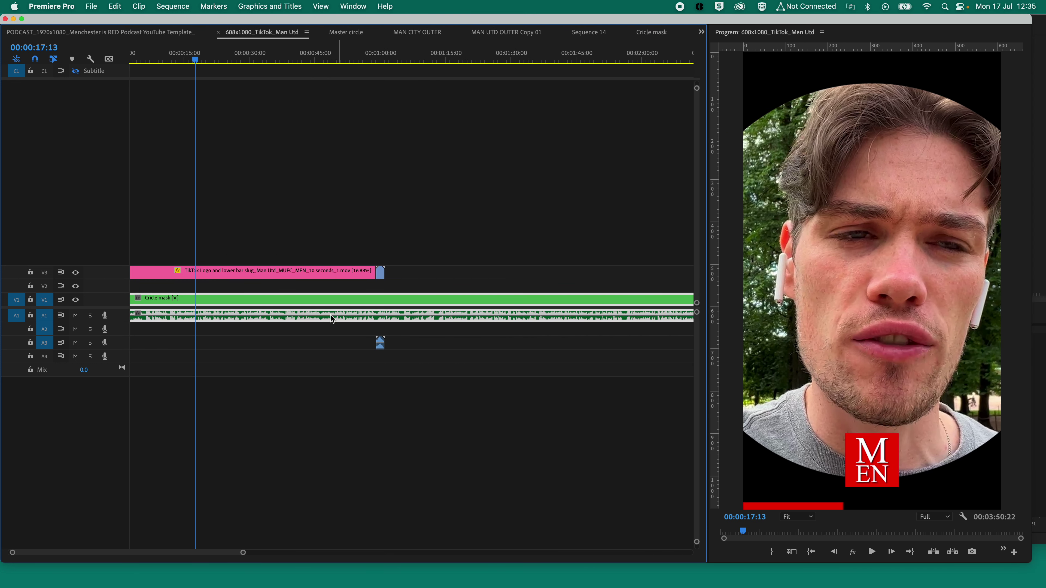
pyautogui.click(224, 258)
# Scale down the "Cricle mask" clip, move it just above the M EN logo, and play the result.
pyautogui.click(218, 301)
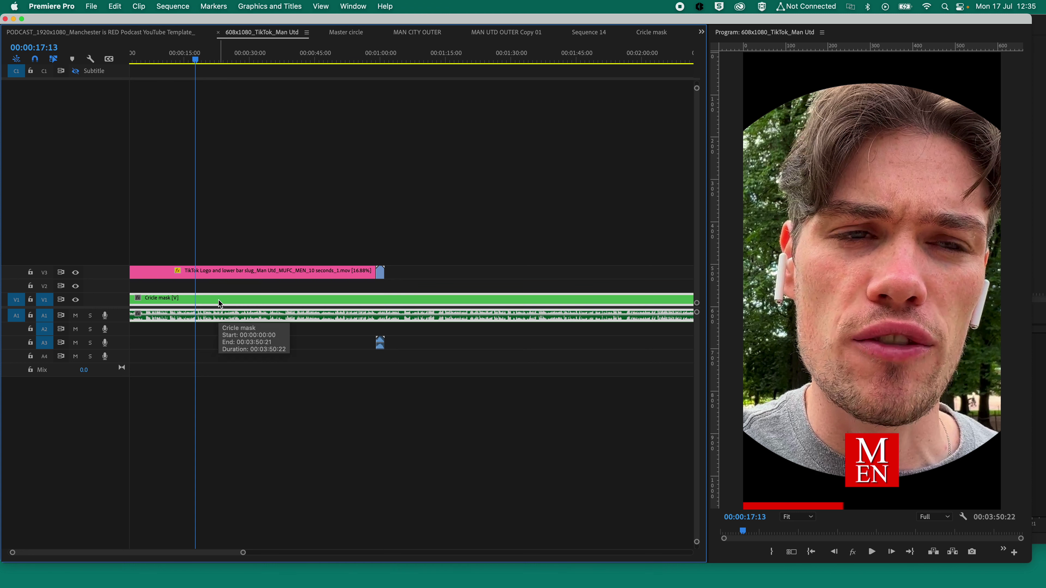
pyautogui.hotkey('shift', '5')
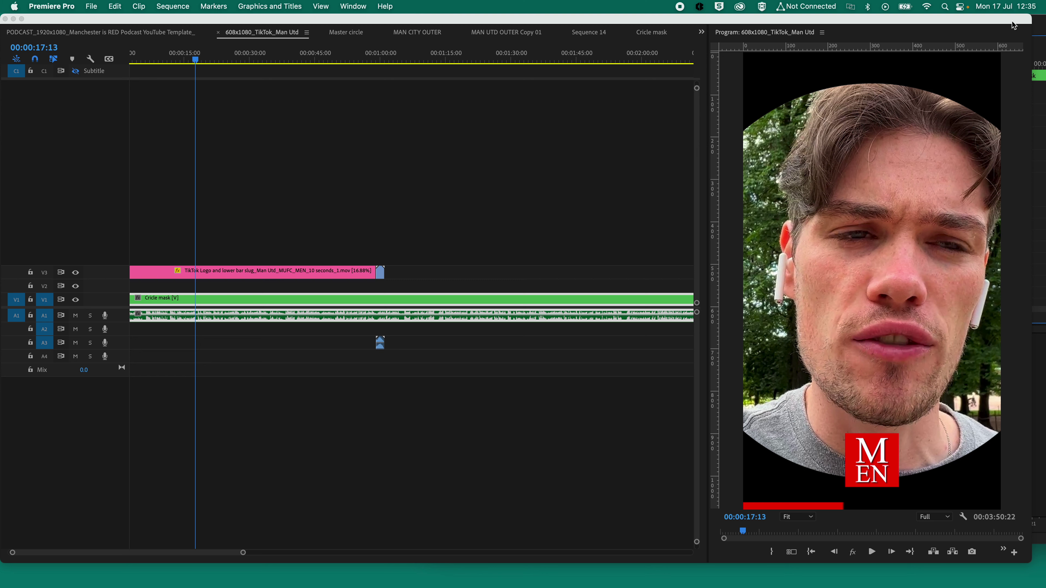
pyautogui.moveTo(1017, 20); pyautogui.dragTo(525, 21)
pyautogui.moveTo(717, 116); pyautogui.dragTo(687, 116)
pyautogui.moveTo(746, 102); pyautogui.dragTo(825, 102)
pyautogui.moveTo(102, 20); pyautogui.dragTo(585, 21)
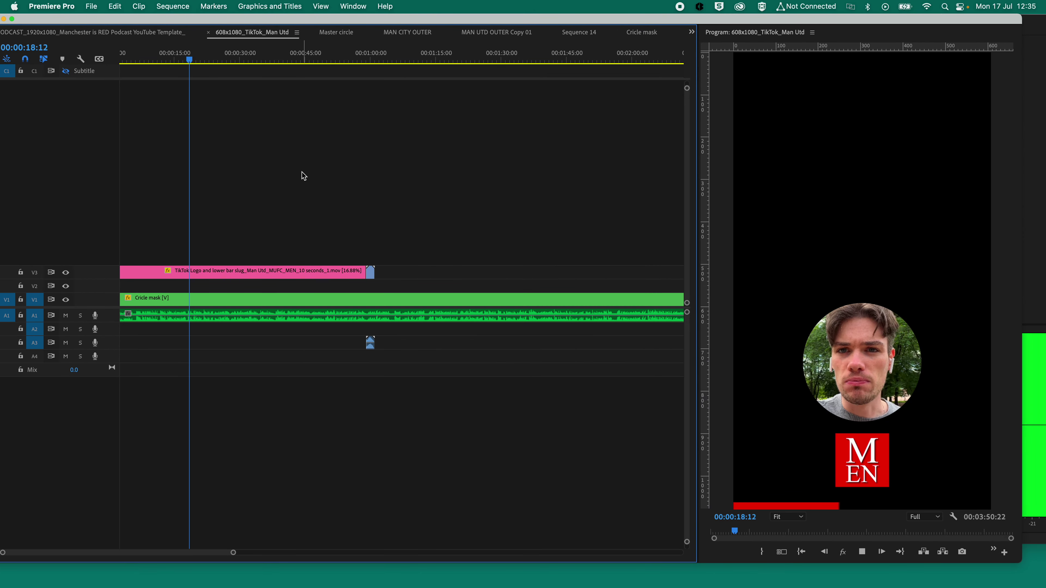
pyautogui.press('space')
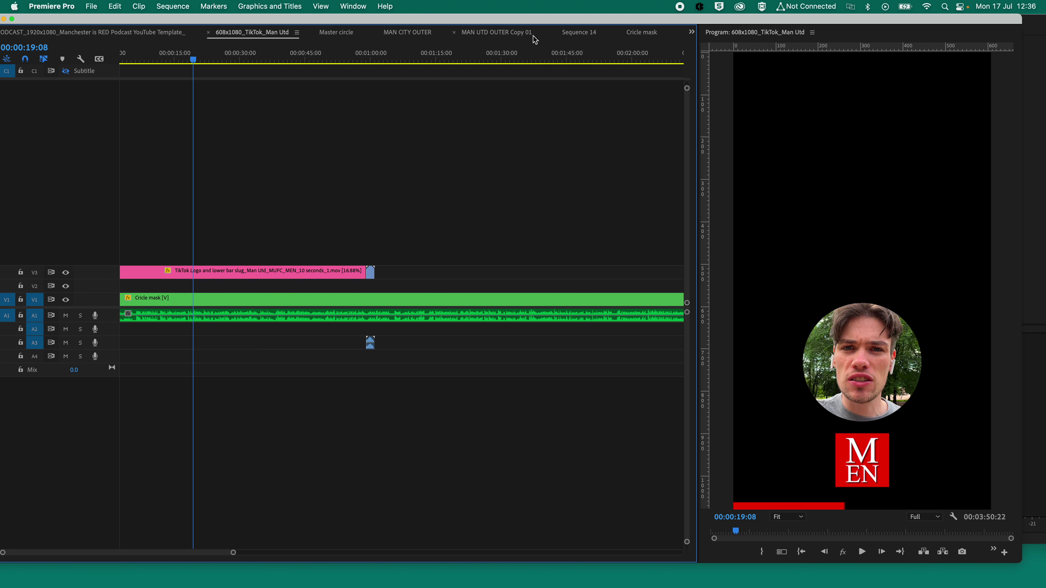
# Open the "Cricle mask" sequence in the timeline.
pyautogui.click(691, 31)
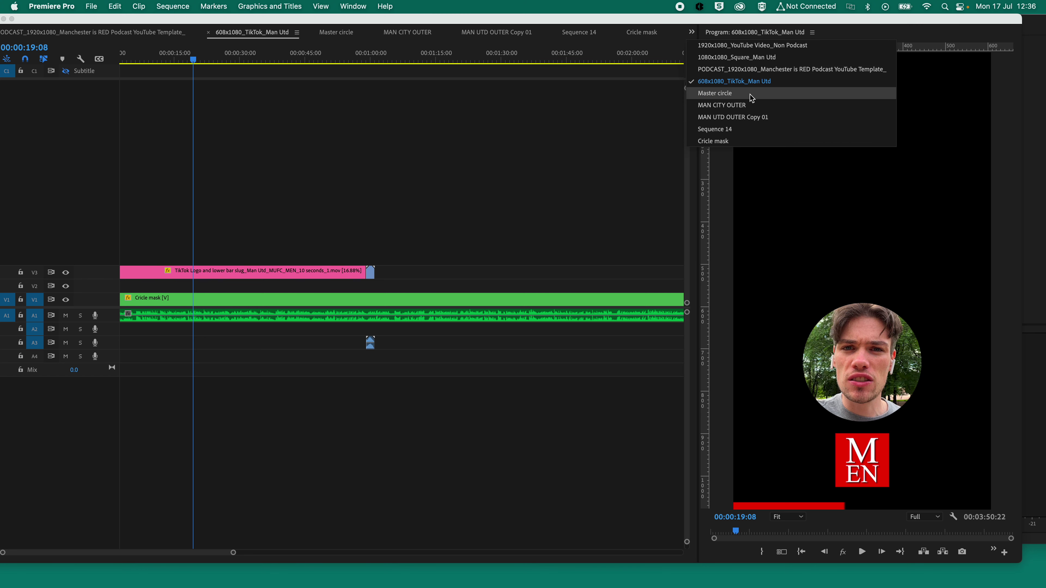
pyautogui.click(722, 142)
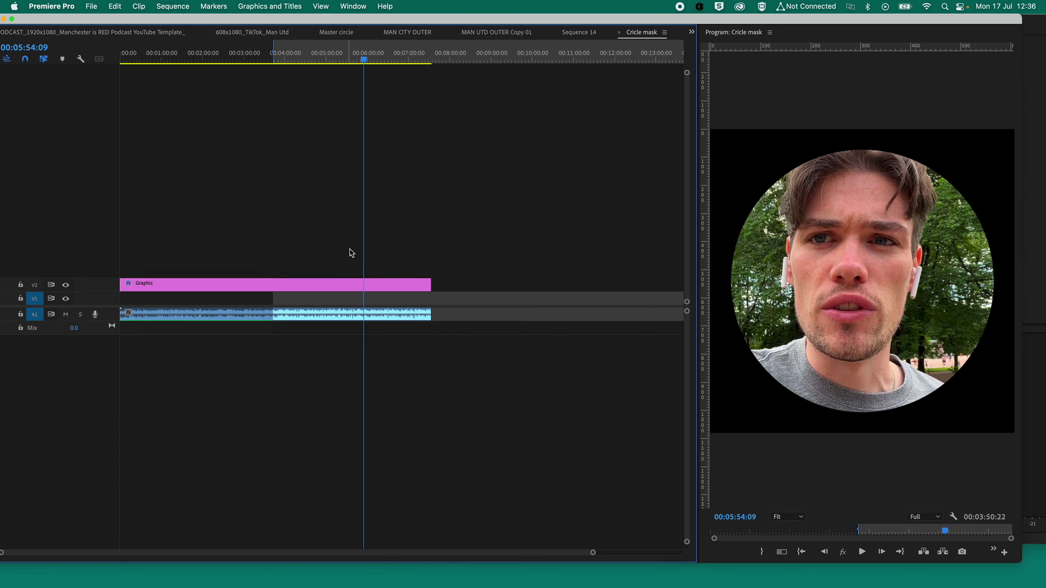
pyautogui.click(337, 283)
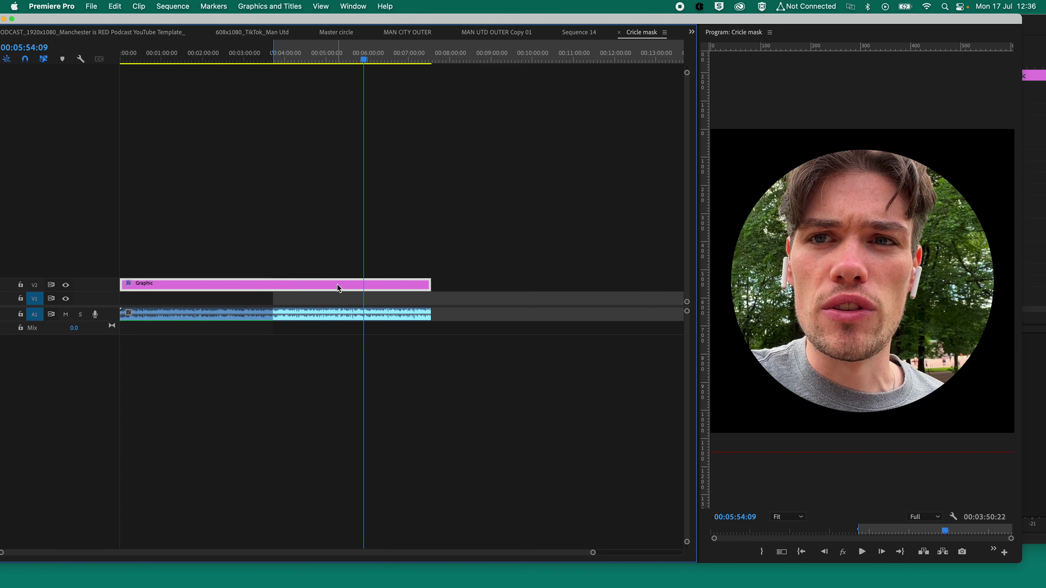
pyautogui.click(283, 6)
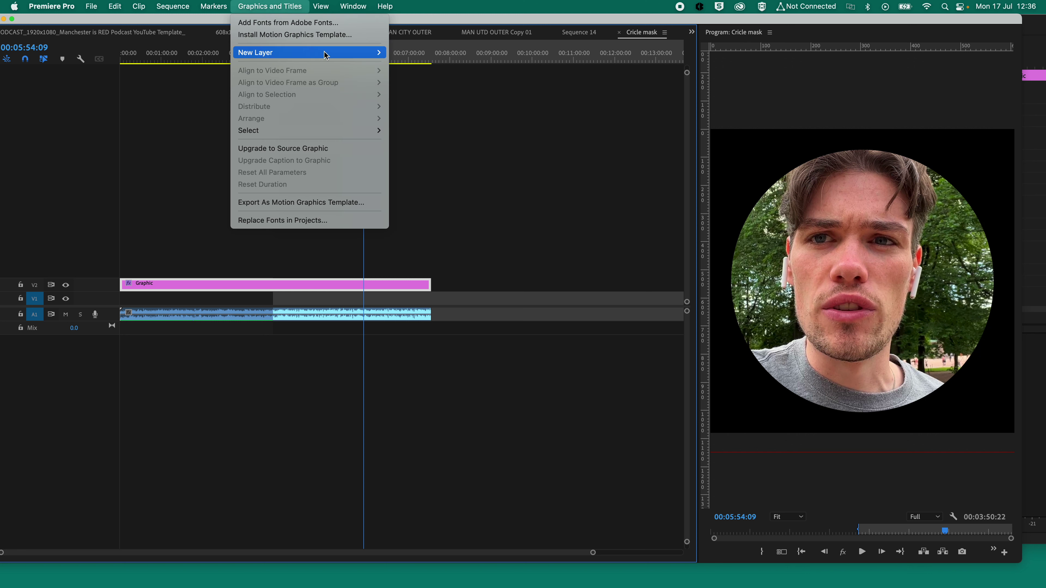
pyautogui.moveTo(328, 53)
pyautogui.click(515, 153)
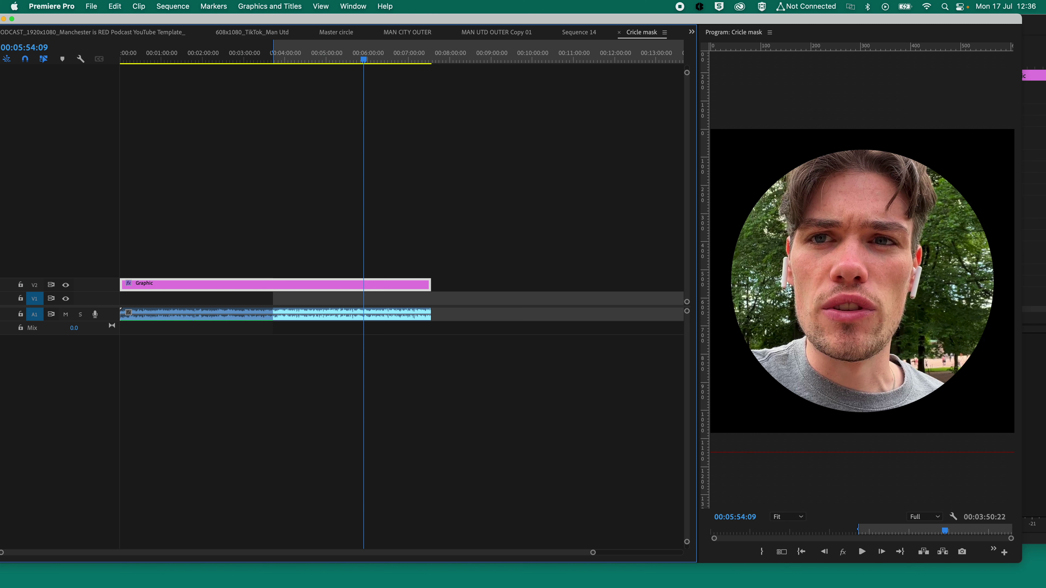
# Draw a circle about 997 px across with the Ellipse tool, with the playhead at 00:08:13:22, past the end of the clips.
pyautogui.moveTo(972, 26); pyautogui.dragTo(633, 29)
pyautogui.click(715, 429)
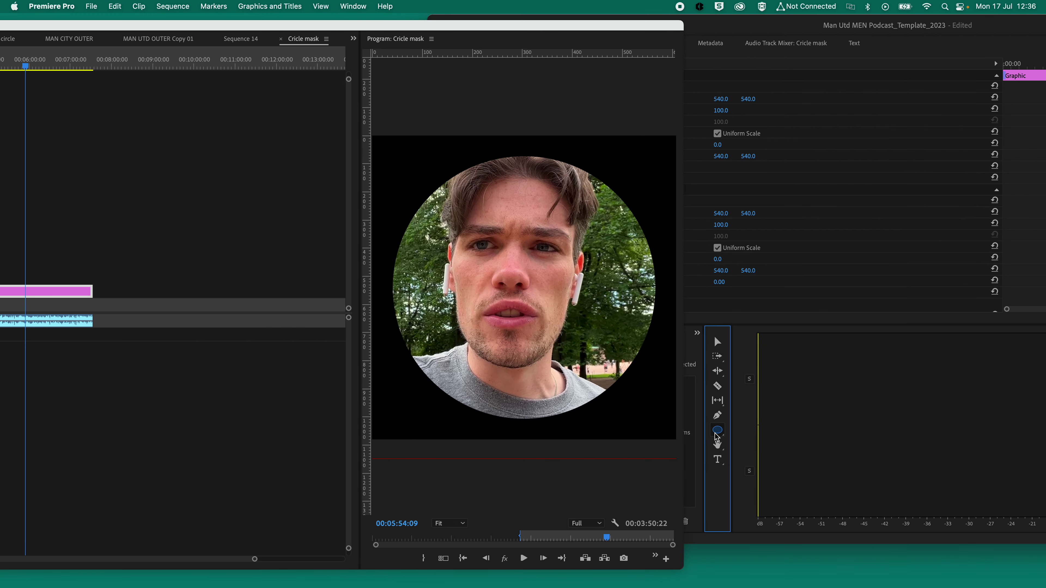
pyautogui.moveTo(250, 33); pyautogui.dragTo(613, 22)
pyautogui.click(483, 54)
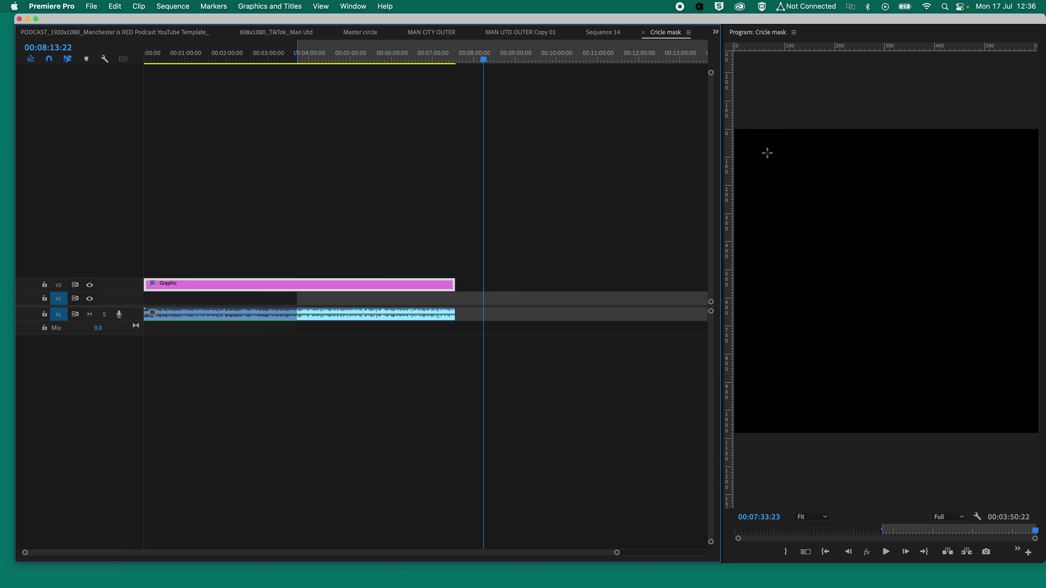
pyautogui.moveTo(747, 143); pyautogui.dragTo(1028, 408)
# Extend the new circle graphic on V1 to the sequence start, trim its end to match the V2 graphic, and view it at 00:01:56:13.
pyautogui.moveTo(484, 299); pyautogui.dragTo(144, 300)
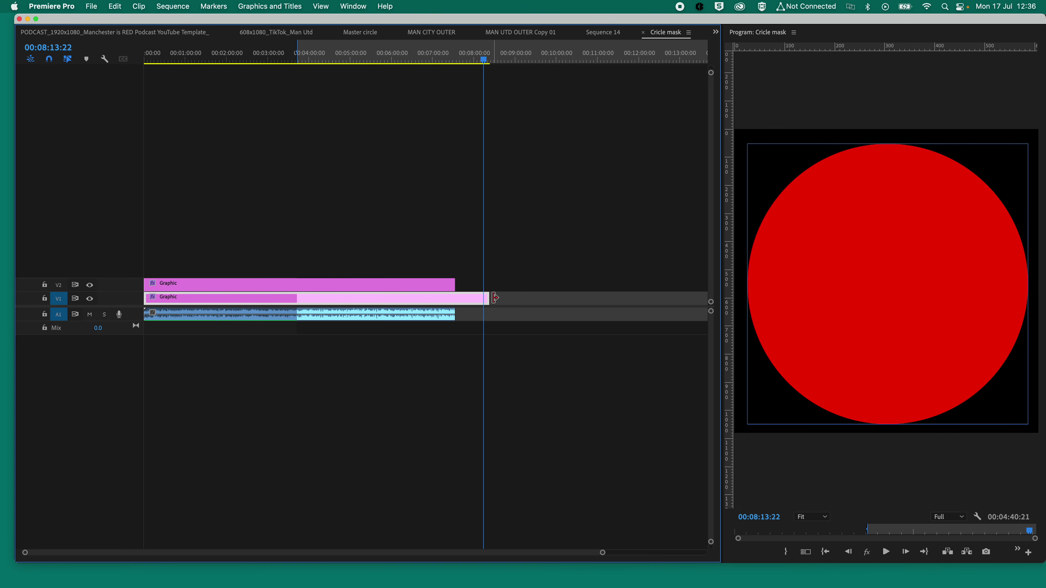
pyautogui.moveTo(489, 298); pyautogui.dragTo(455, 299)
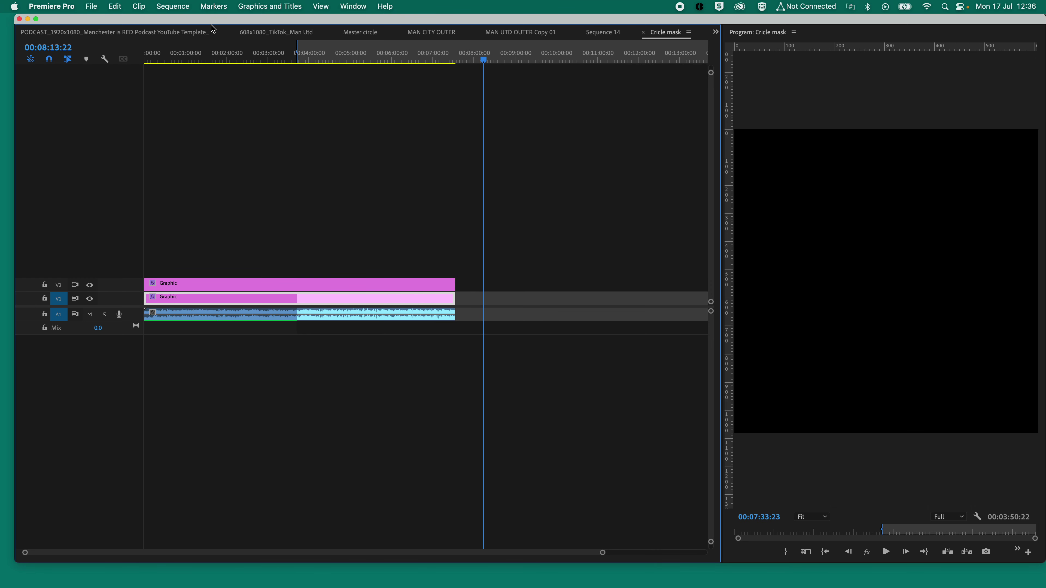
pyautogui.click(223, 58)
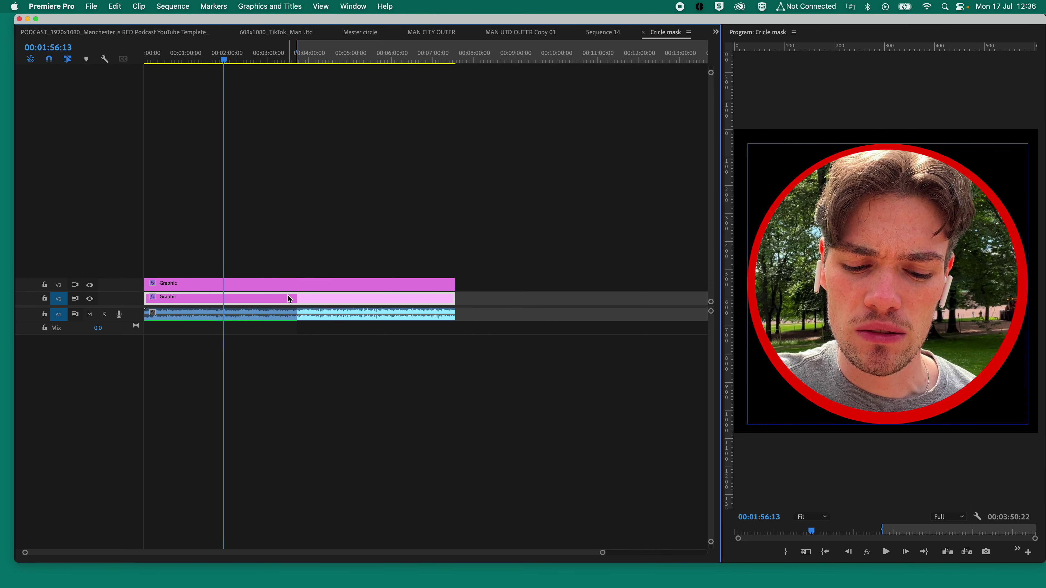
# Uncover the graphic's alignment settings and centre the red circle horizontally and vertically in the frame.
pyautogui.moveTo(957, 21); pyautogui.dragTo(712, 31)
pyautogui.moveTo(890, 26); pyautogui.dragTo(579, 33)
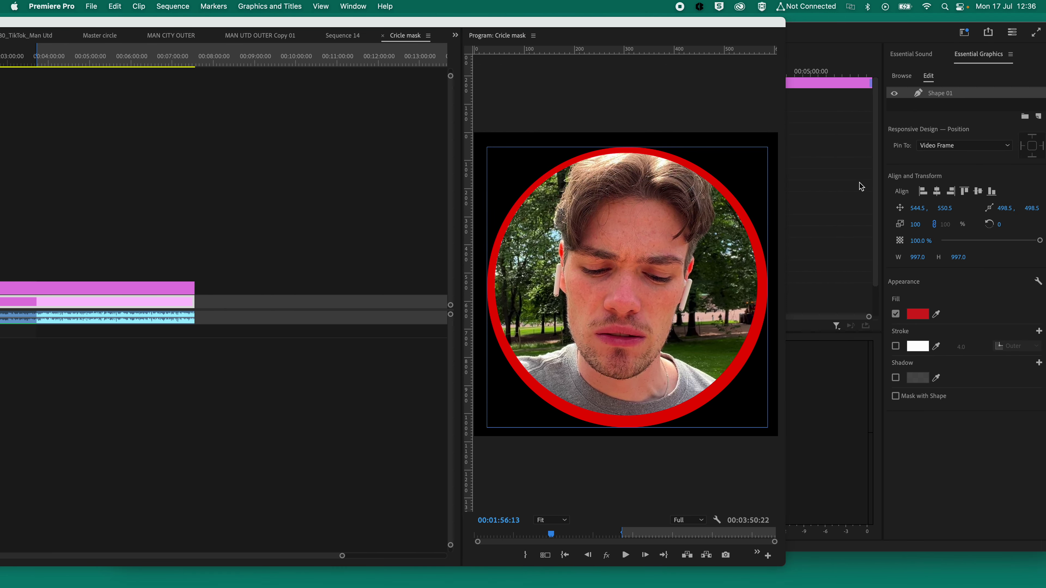
pyautogui.click(934, 191)
pyautogui.click(978, 191)
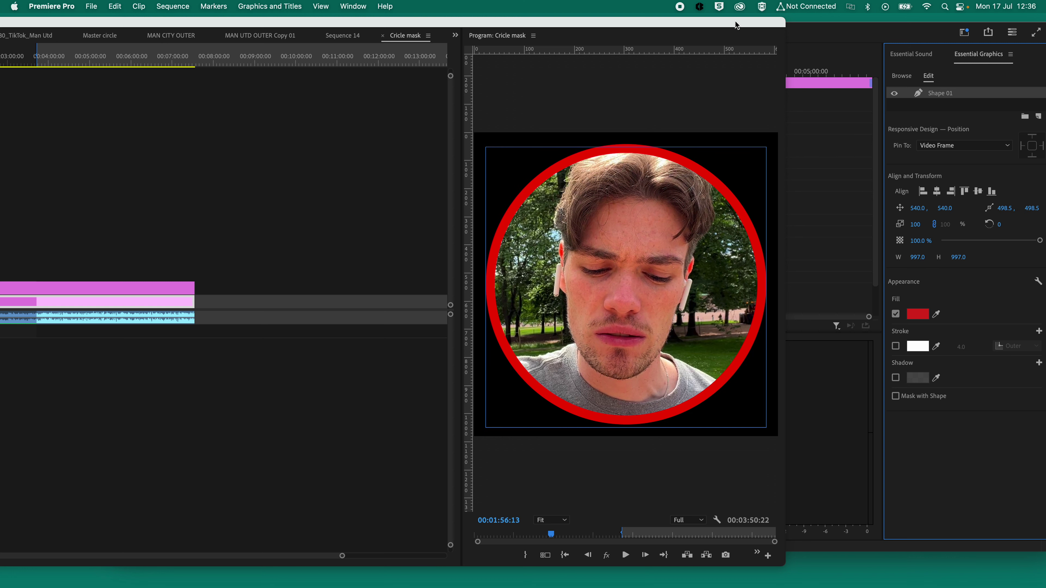
# Set the Scale of the red circle graphic to 96 in its effect settings, leaving a thinner ring around the video.
pyautogui.moveTo(736, 25); pyautogui.dragTo(301, 77)
pyautogui.click(246, 51)
pyautogui.moveTo(408, 118); pyautogui.dragTo(409, 118)
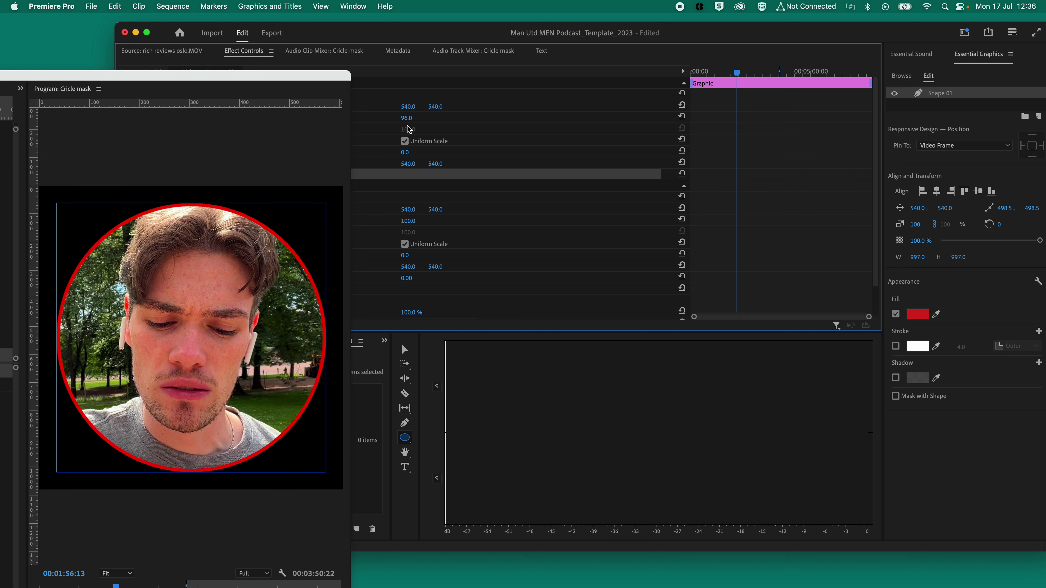
# Check the red ring in the 608x1080_TikTok_Man Utd sequence and return to the "Cricle mask" sequence.
pyautogui.moveTo(186, 76); pyautogui.dragTo(899, 26)
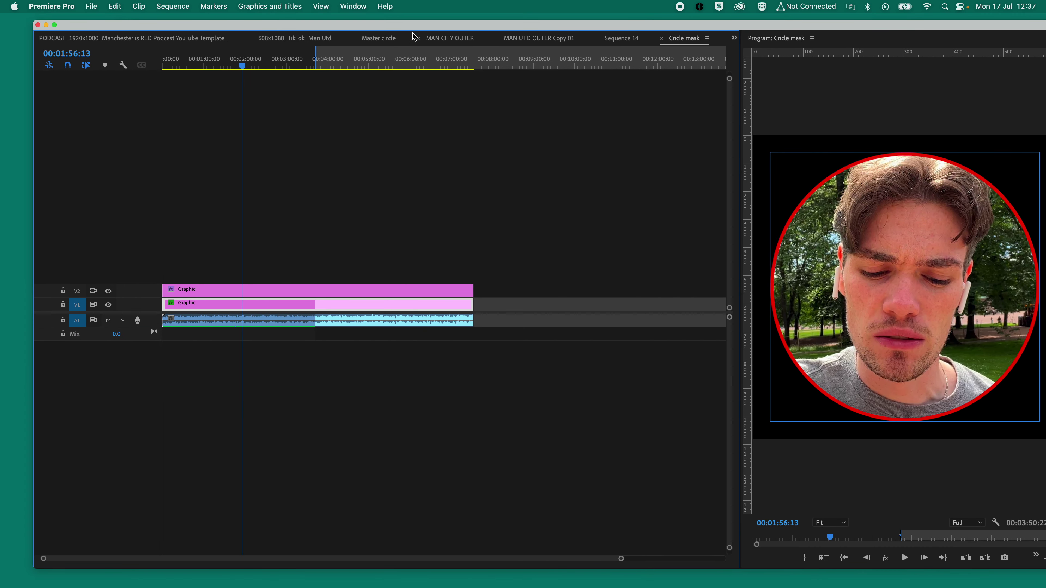
pyautogui.click(307, 41)
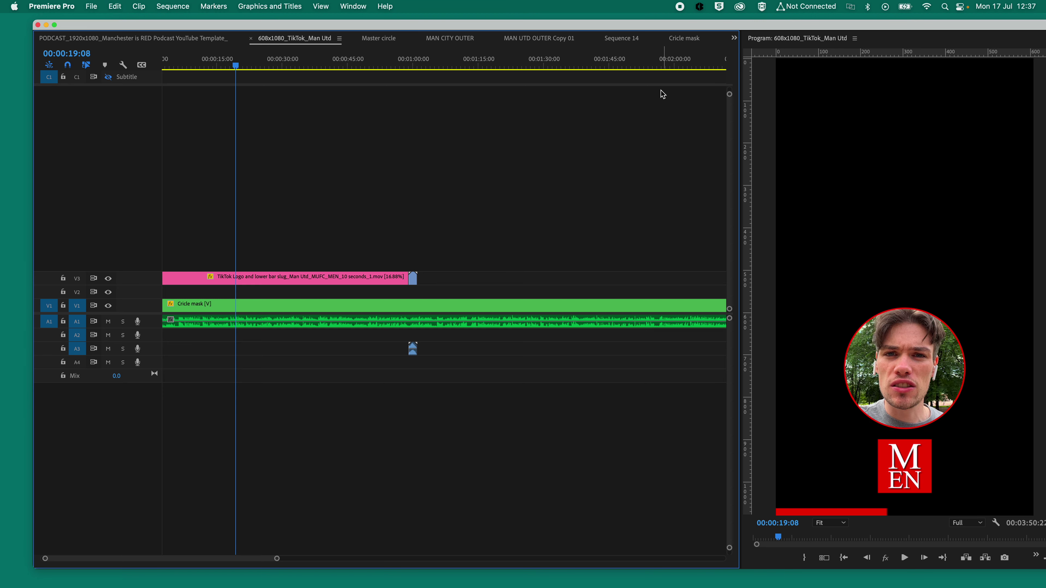
pyautogui.click(684, 38)
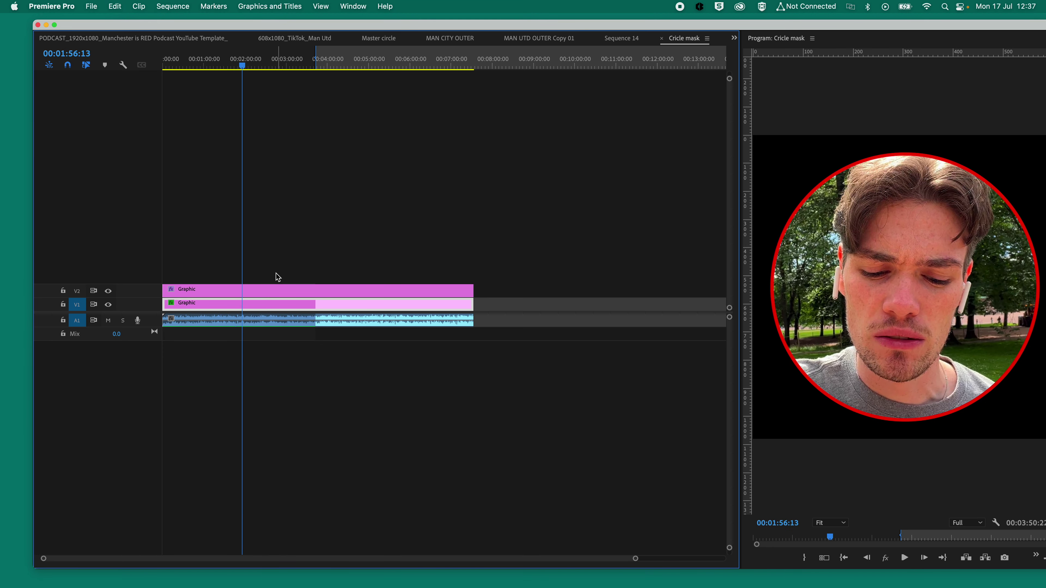
# Try the fill colour 6CABDD on the ring's circle shape and undo the colour change.
pyautogui.moveTo(847, 28); pyautogui.dragTo(545, 30)
pyautogui.click(940, 93)
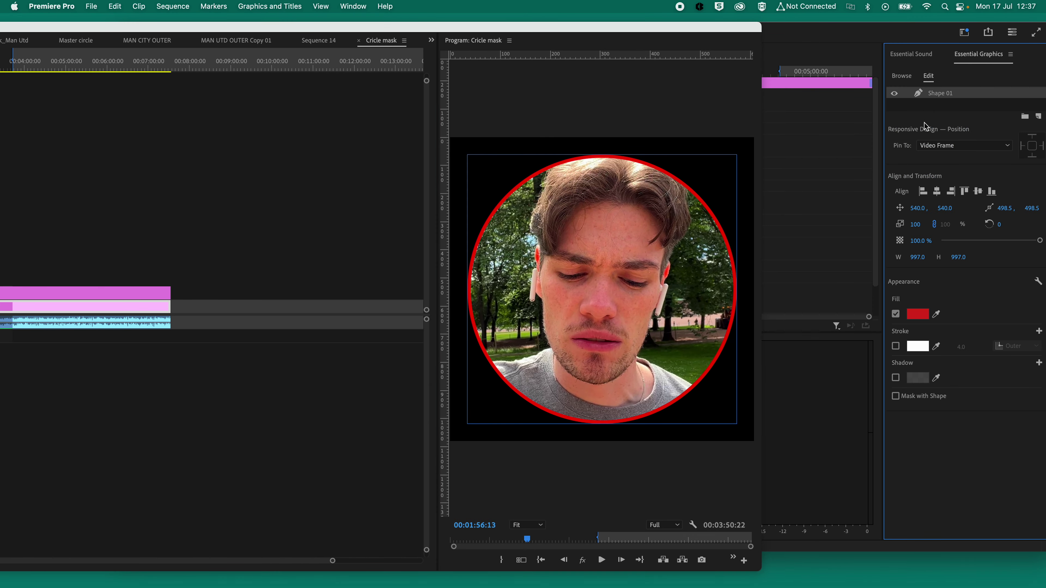
pyautogui.click(914, 314)
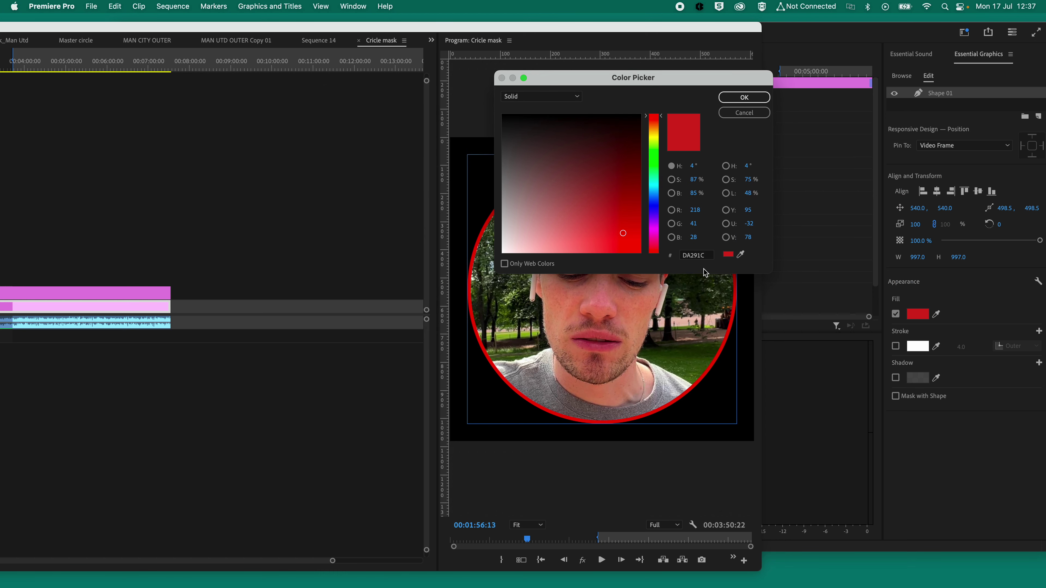
pyautogui.doubleClick(708, 257)
pyautogui.write('6CABDD')
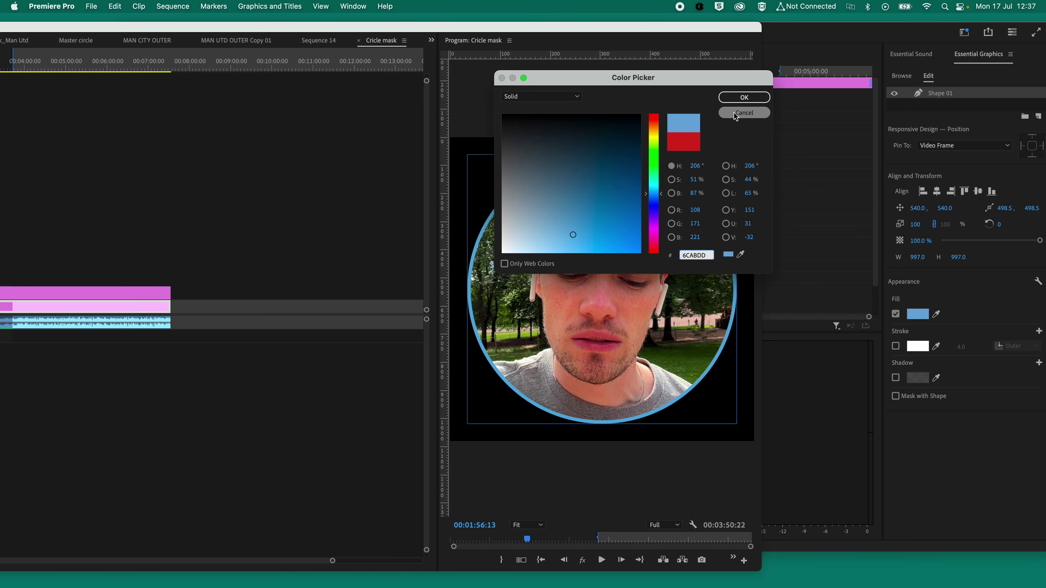
pyautogui.click(741, 97)
pyautogui.press('super+z')
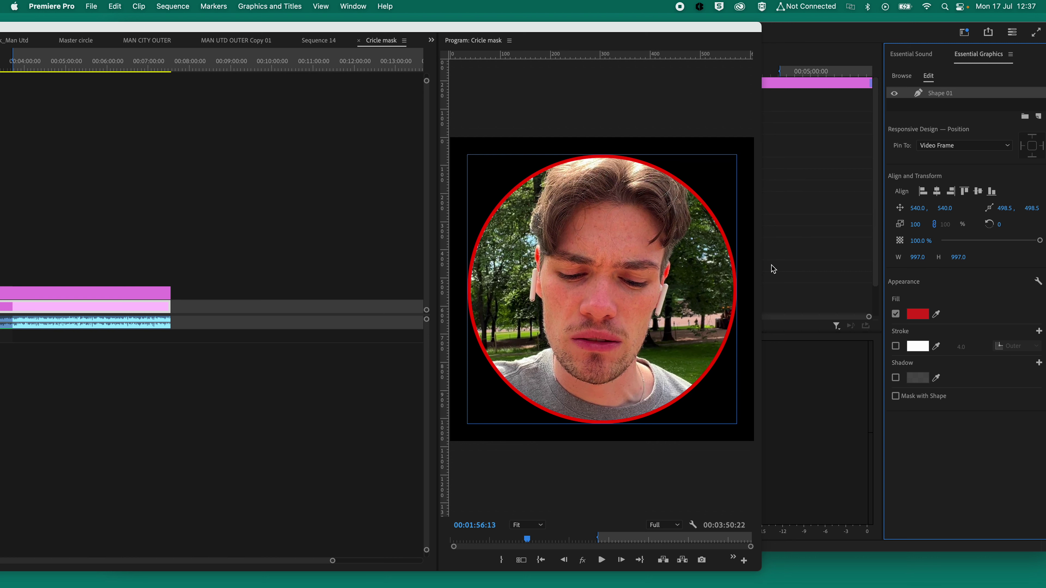
# Return to the 608x1080_TikTok_Man Utd sequence and check the ringed circle with the playhead at 00:00:45:07.
pyautogui.moveTo(383, 27); pyautogui.dragTo(663, 28)
pyautogui.click(247, 40)
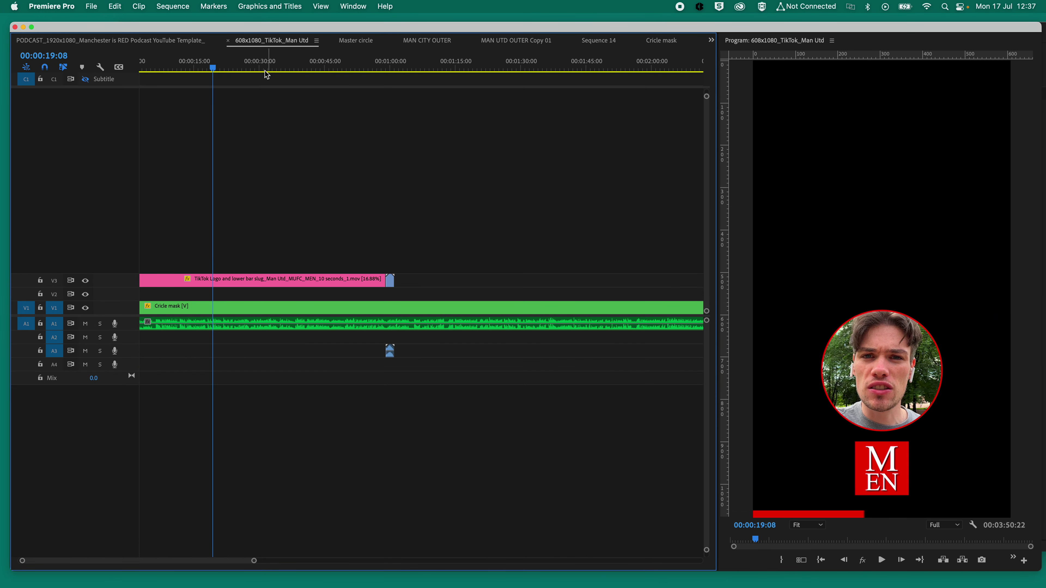
pyautogui.moveTo(265, 69); pyautogui.dragTo(326, 69)
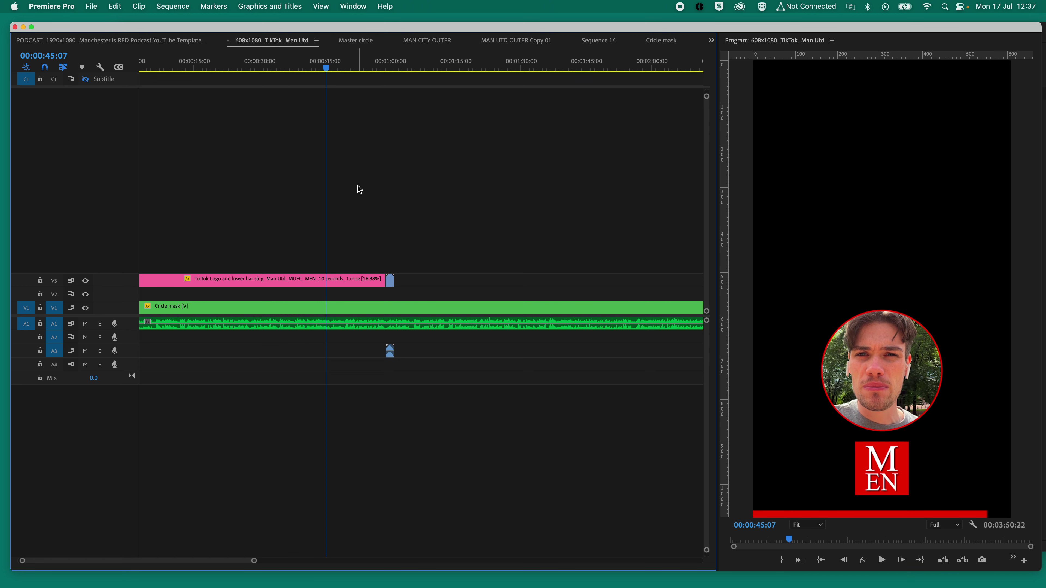